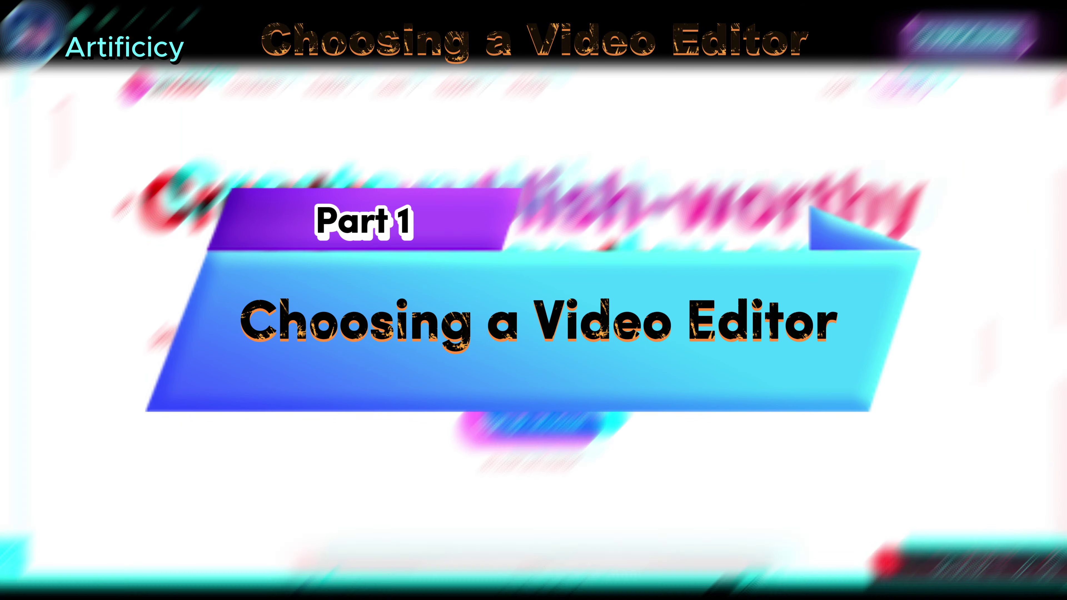
Step: Scroll down the InVideo landing page to look over what it offers
scroll(125, 205, down, 8)
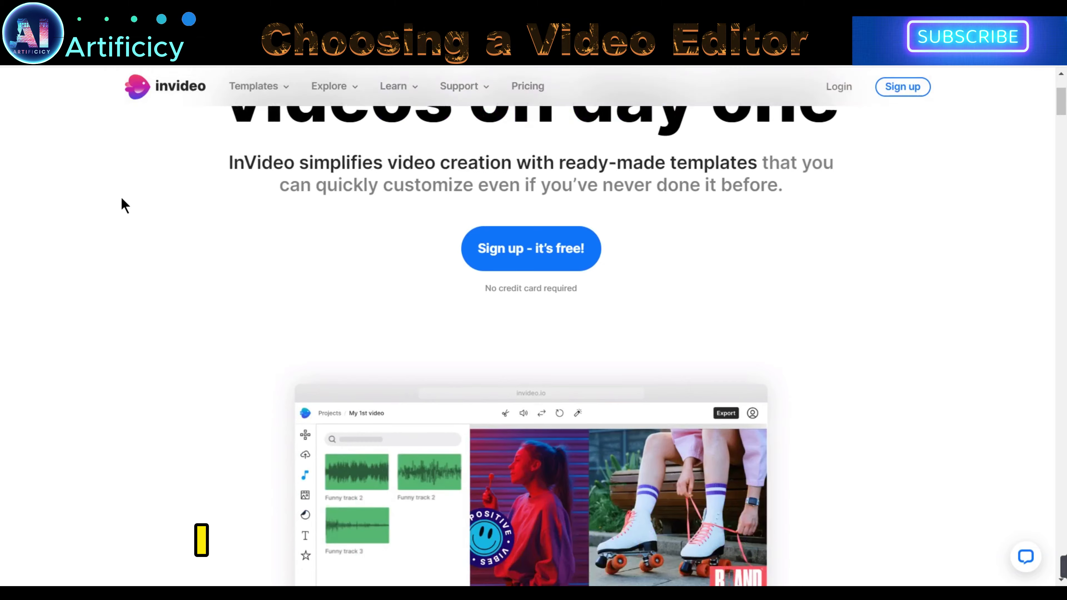
scroll(125, 205, down, 5)
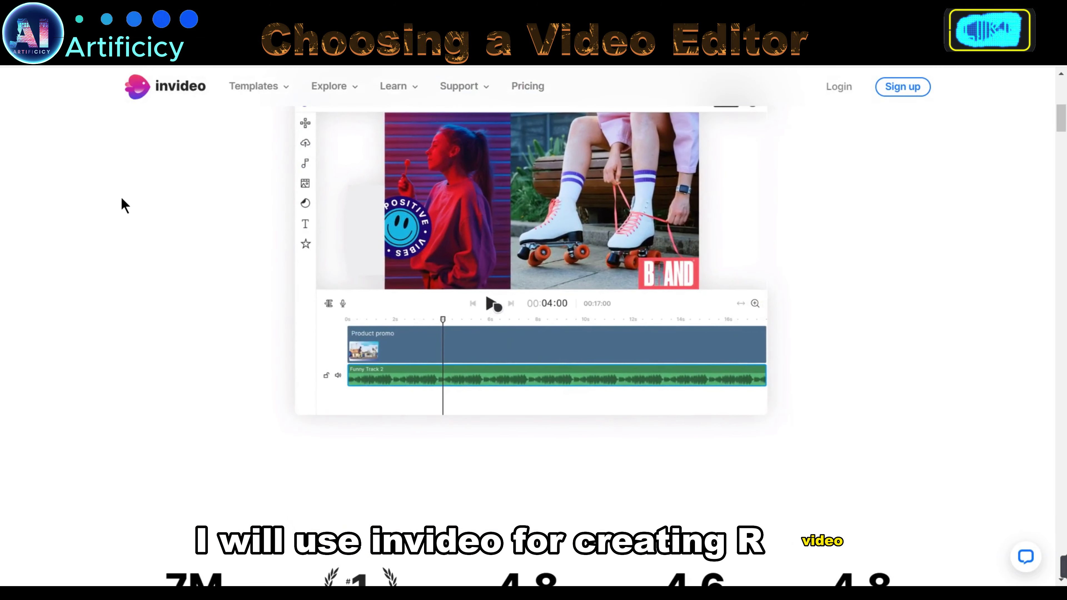
scroll(125, 205, down, 16)
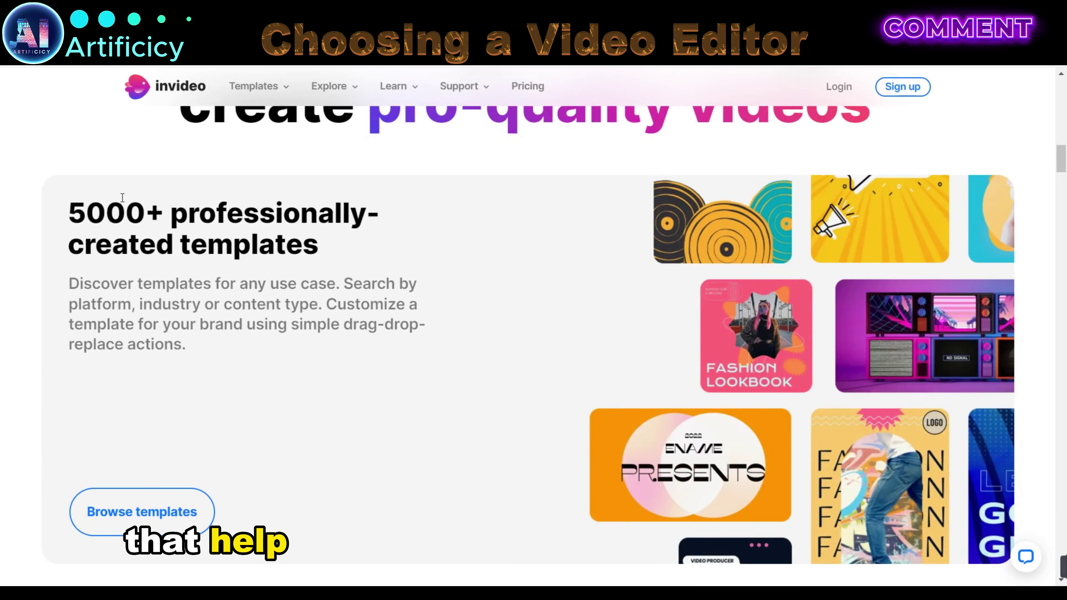
scroll(122, 197, down, 17)
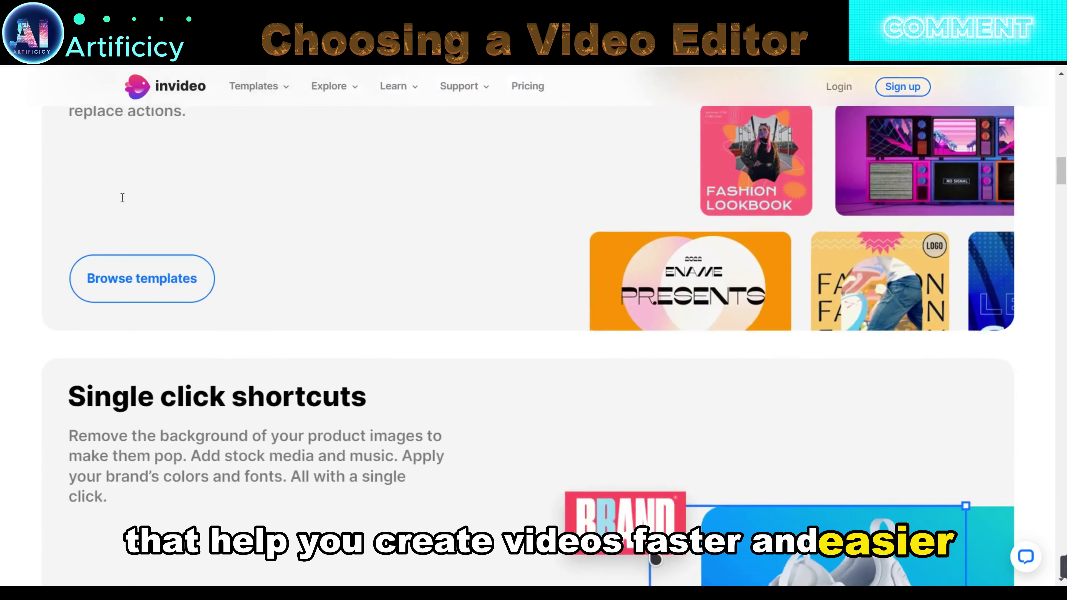
scroll(125, 205, down, 6)
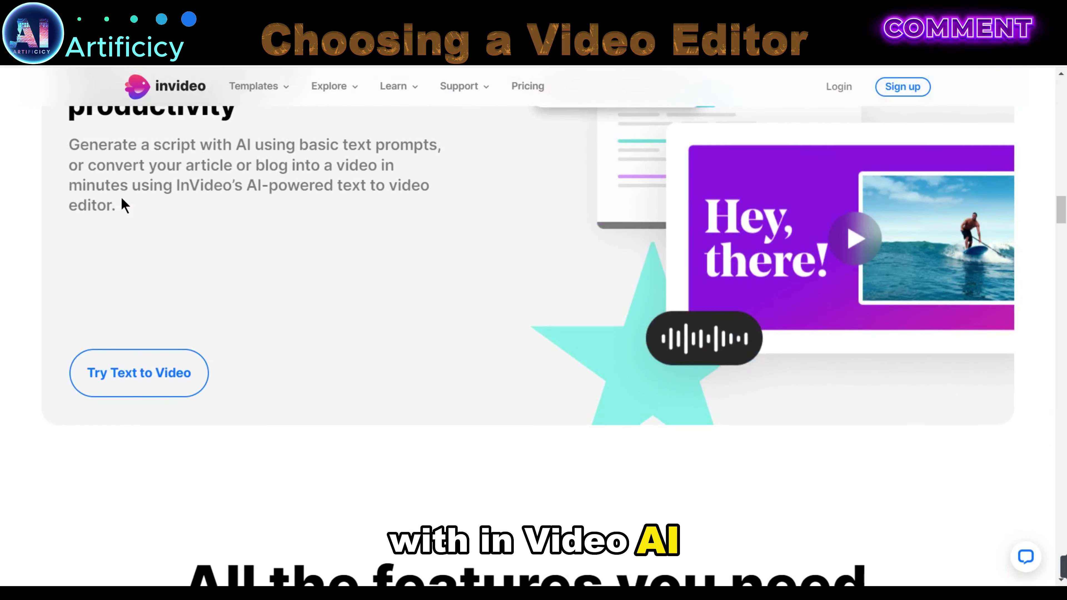
scroll(125, 205, down, 11)
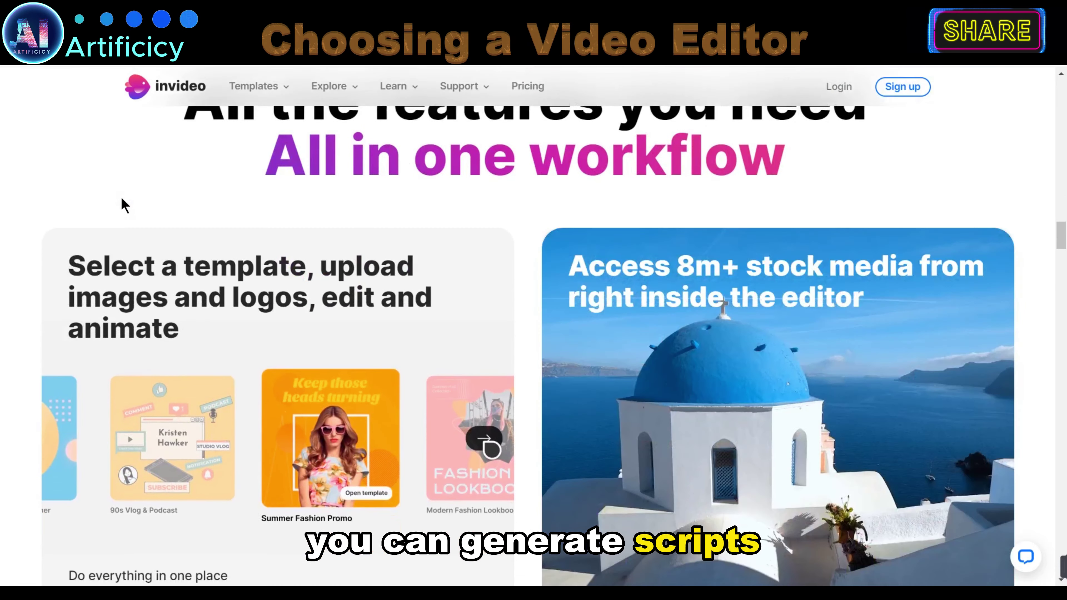
scroll(122, 198, down, 2)
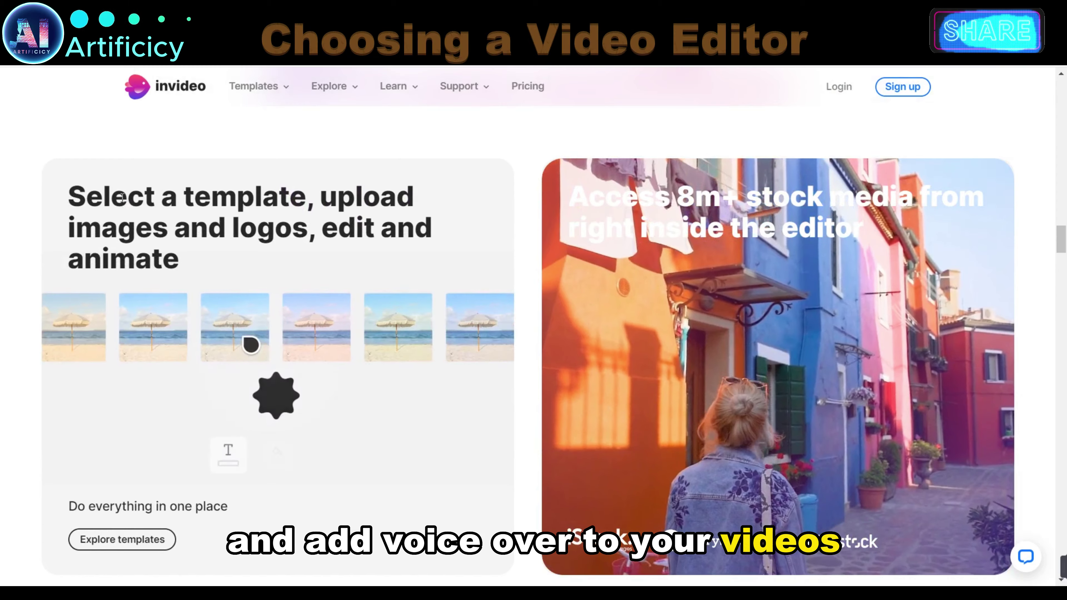
scroll(122, 199, down, 11)
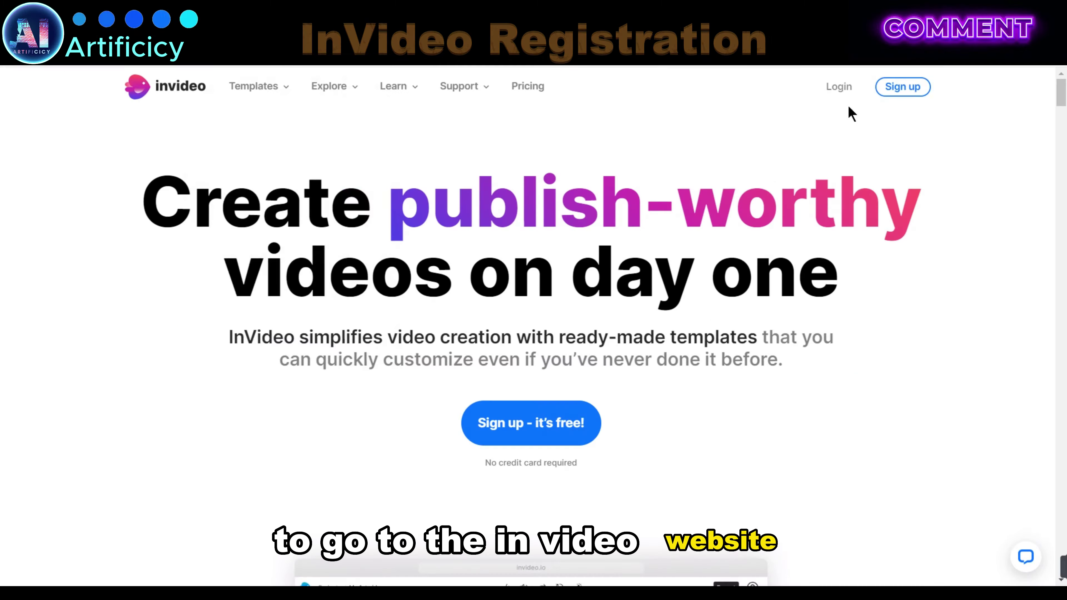
Step: Fill the free sign-up form with an account name, e-mail address and password
click(908, 96)
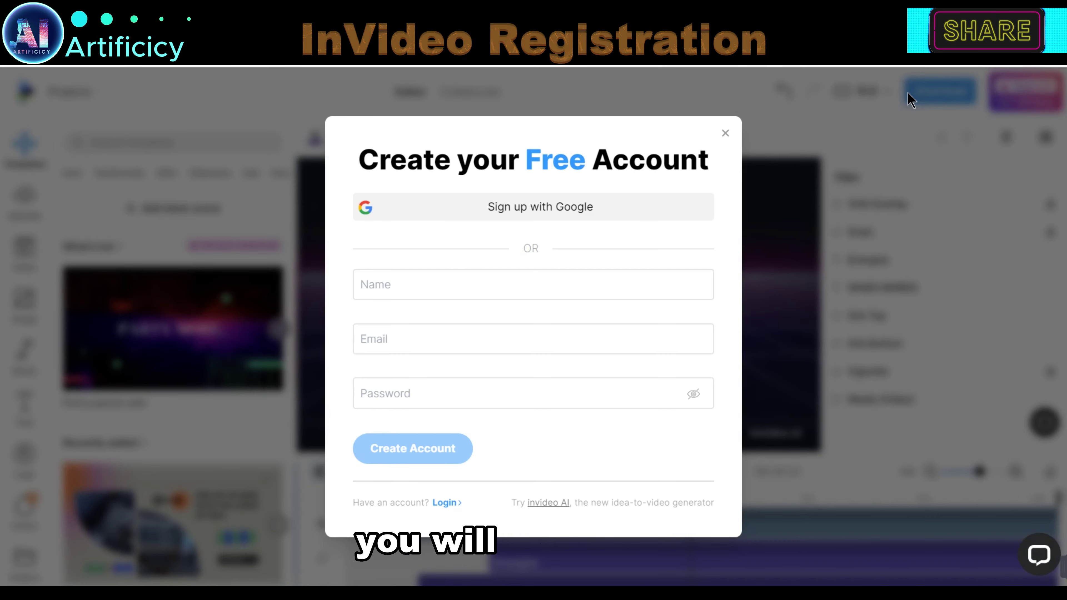
click(505, 207)
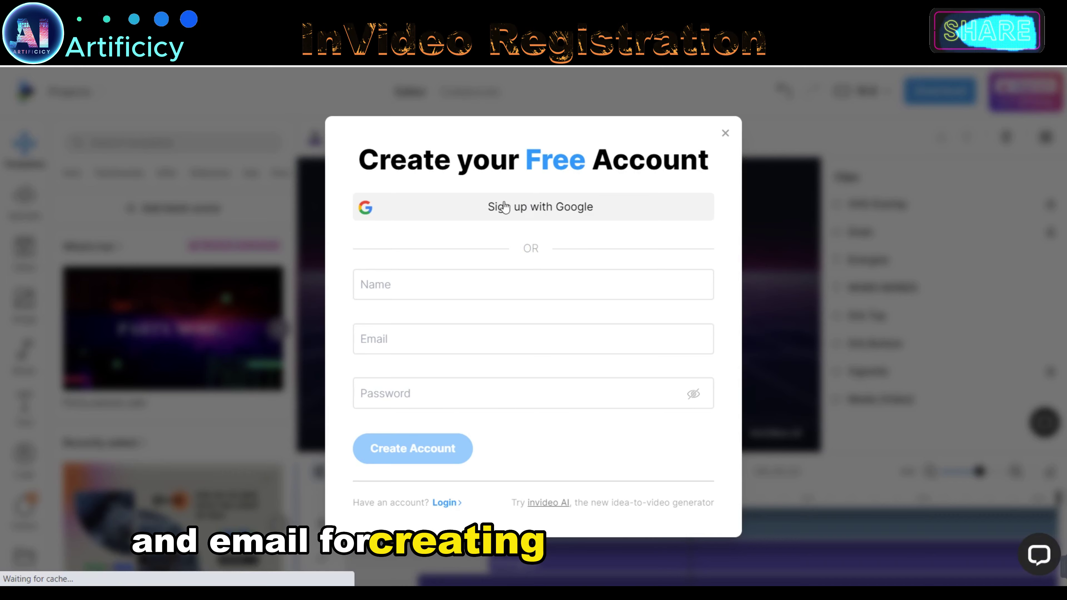
click(366, 286)
text(demo)
click(410, 338)
click(392, 393)
text(••••••••••••)
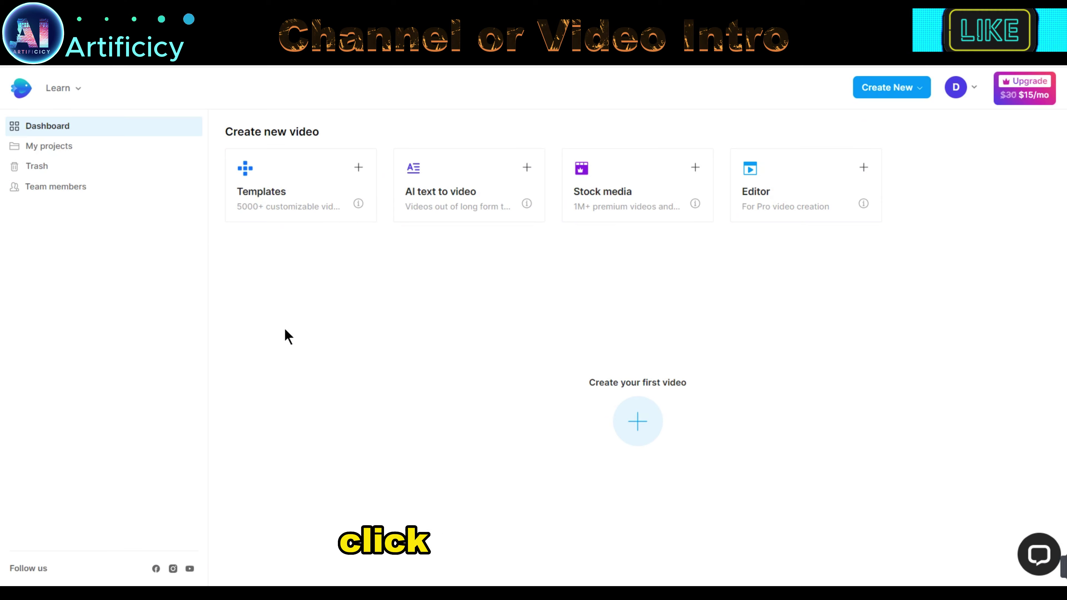
Step: Filter the template gallery to show only Intros
click(307, 217)
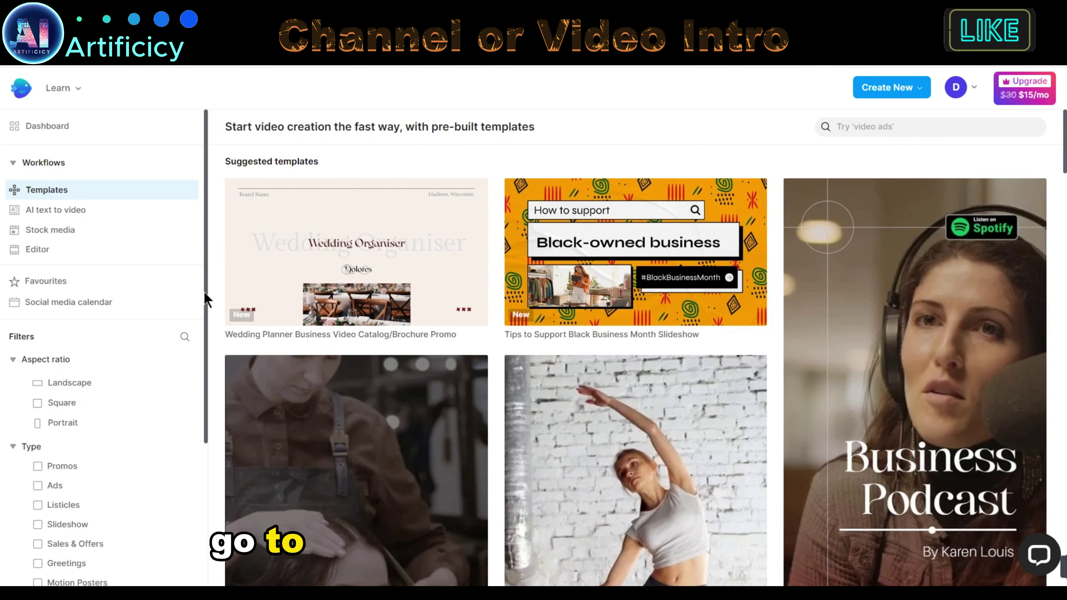
scroll(205, 317, down, 5)
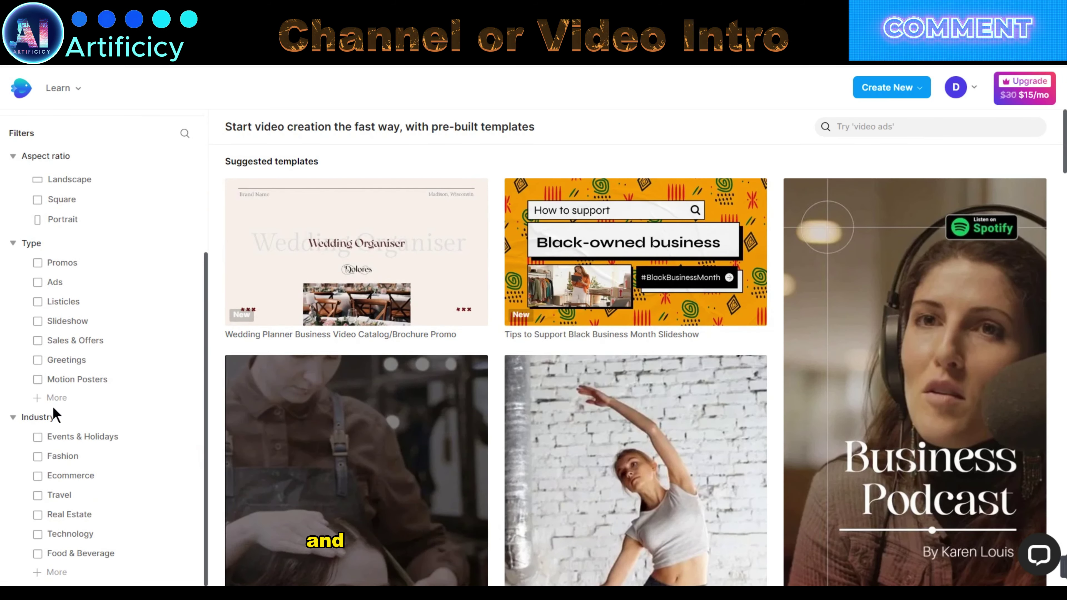
click(42, 397)
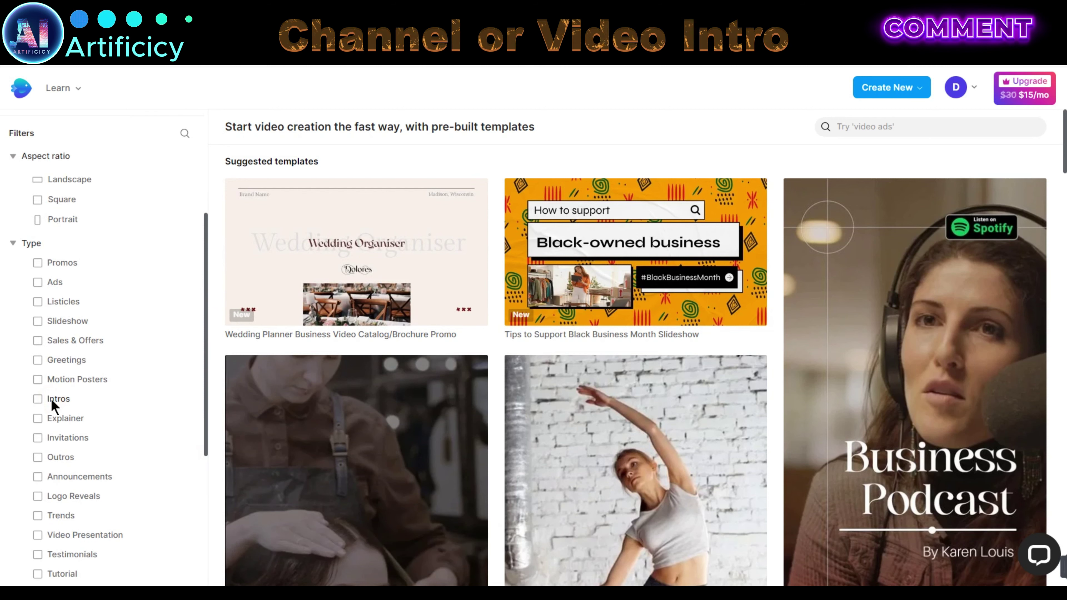
click(38, 399)
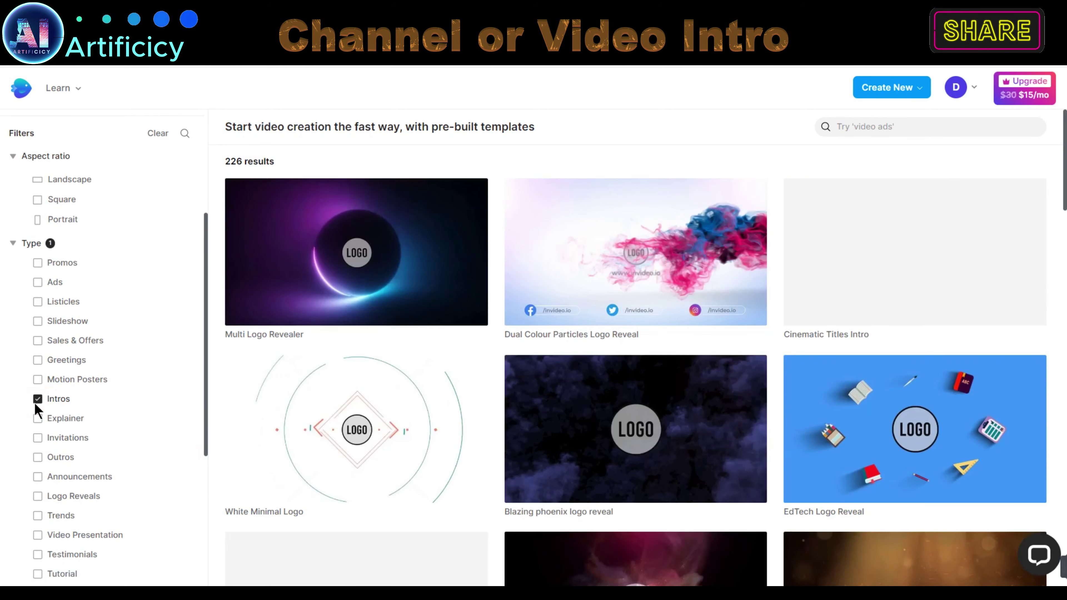
scroll(634, 366, down, 9)
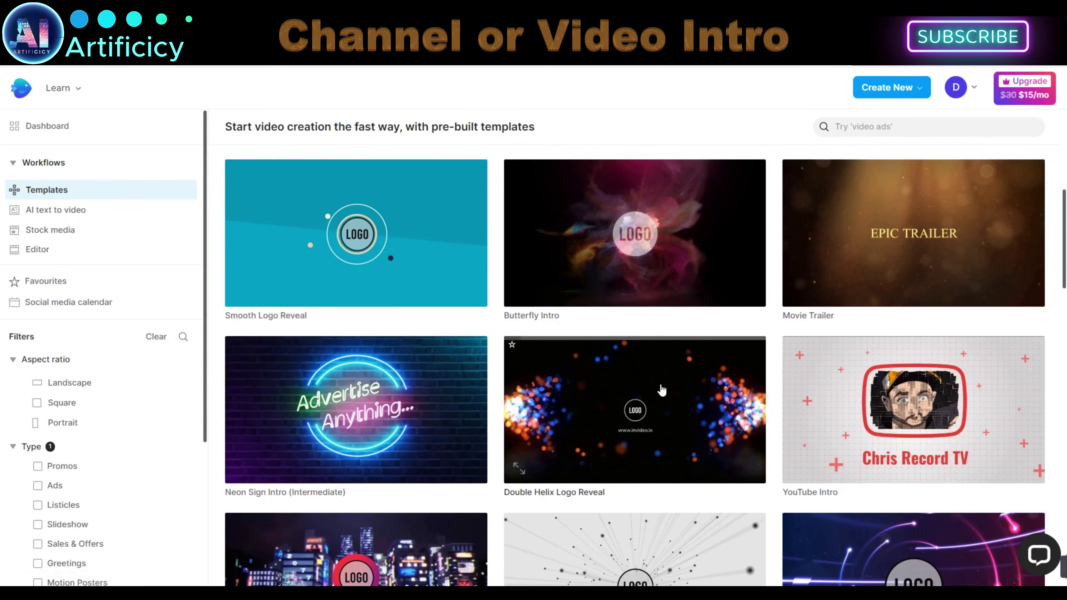
Step: Start a project from the Double Helix Logo Reveal template and bring up media upload
click(663, 391)
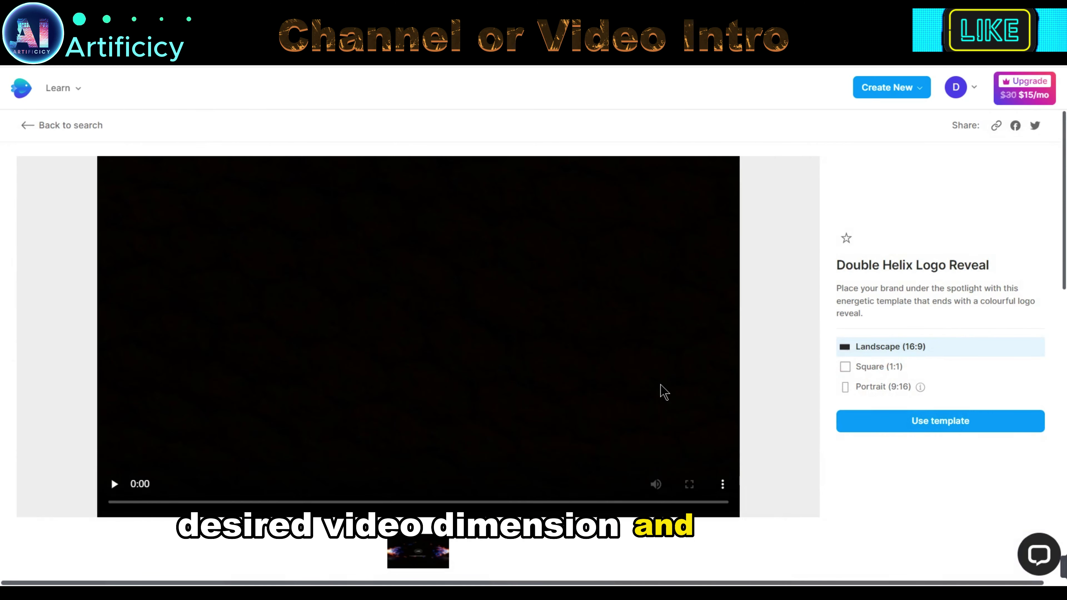
click(983, 425)
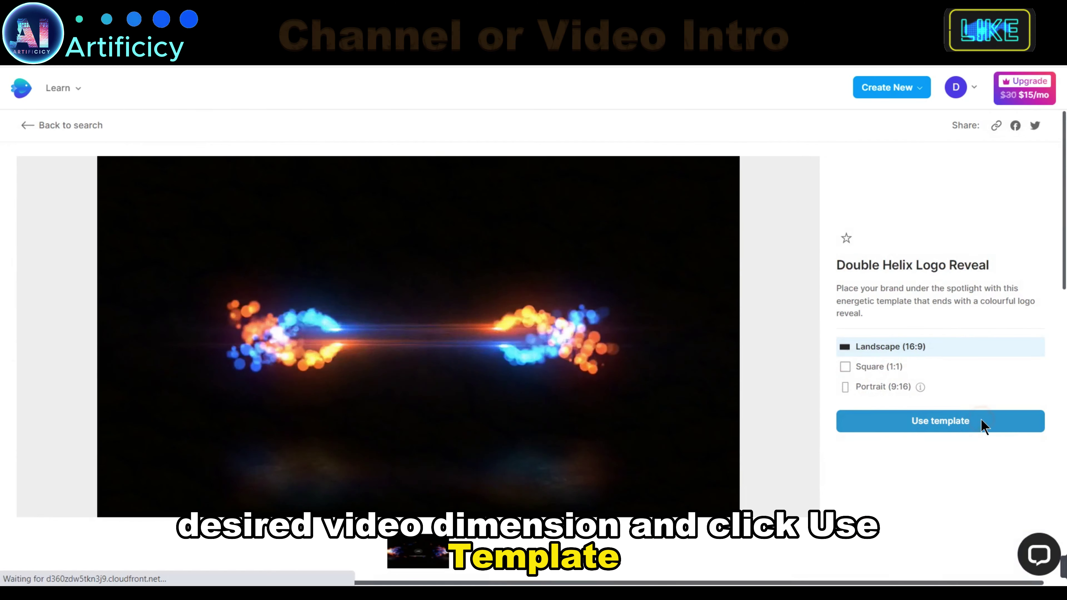
click(133, 196)
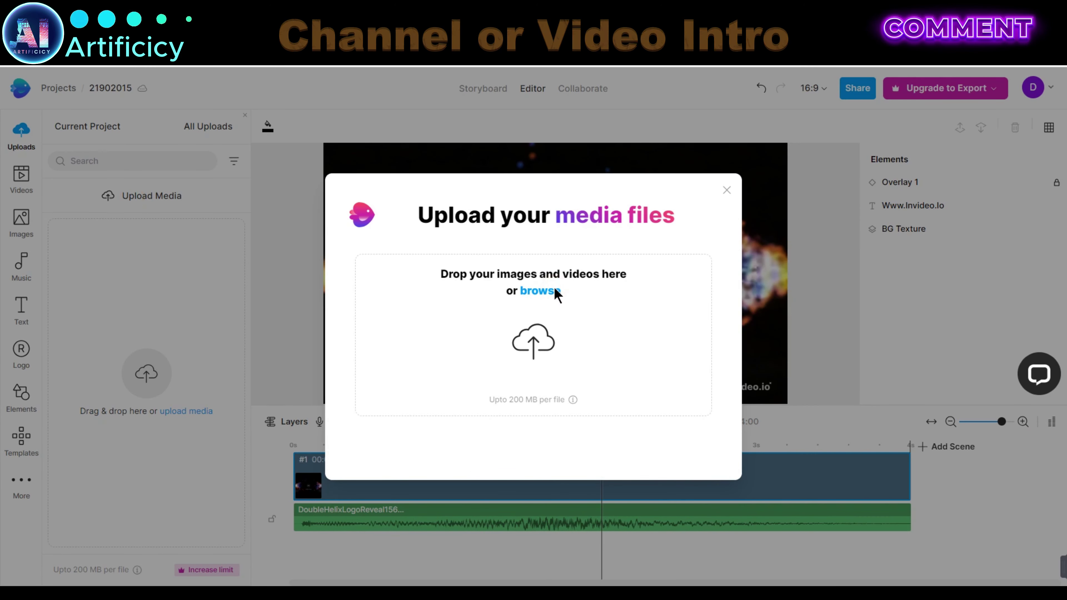
Step: Upload the Artificicy logo file and drop it into the intro's logo placeholder
click(555, 289)
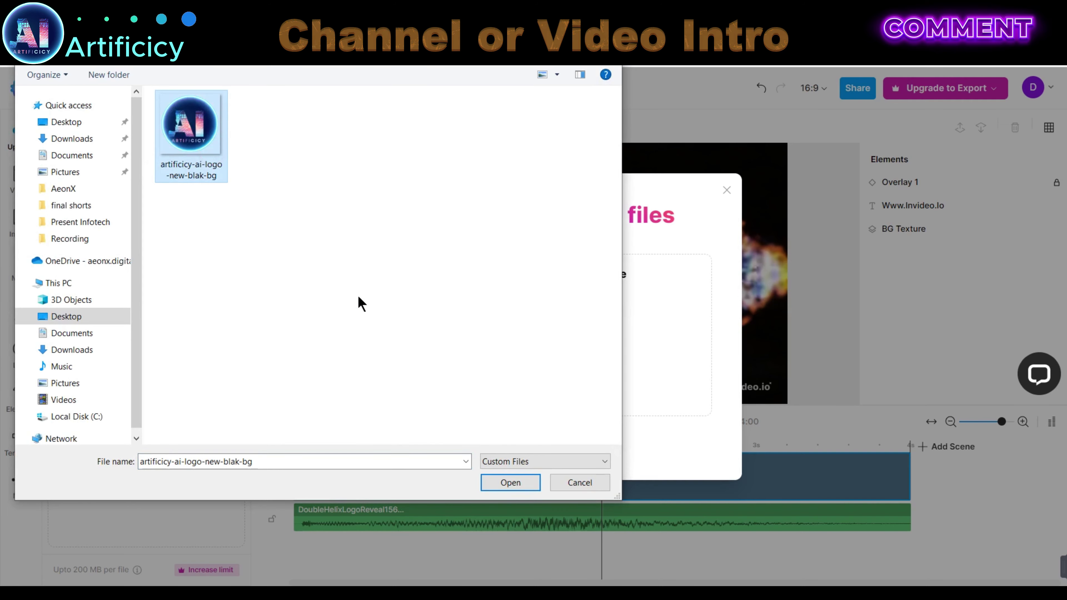
click(510, 482)
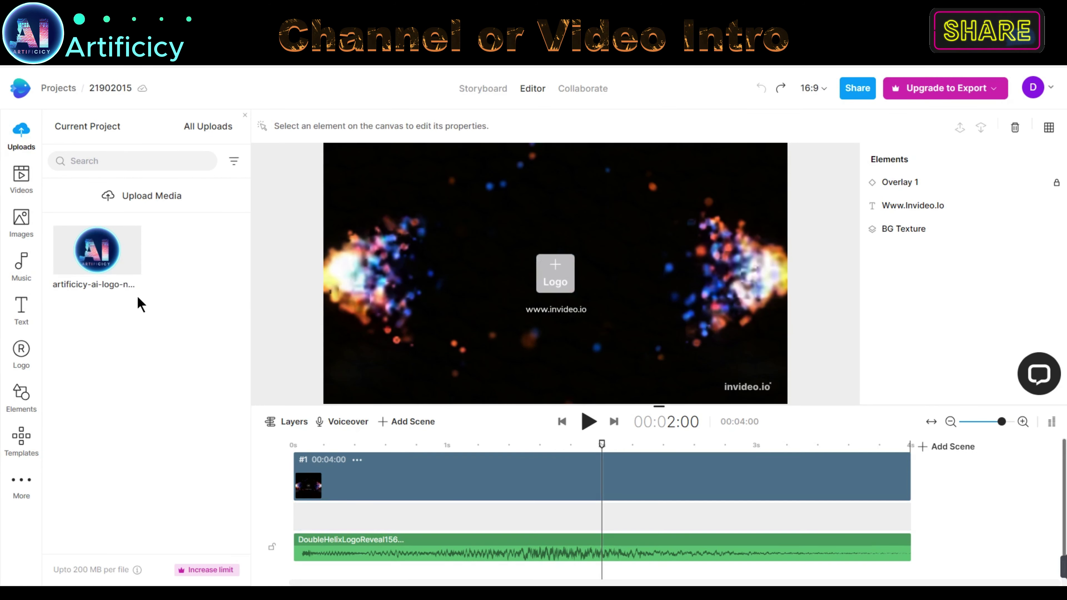
drag(126, 251, 555, 293)
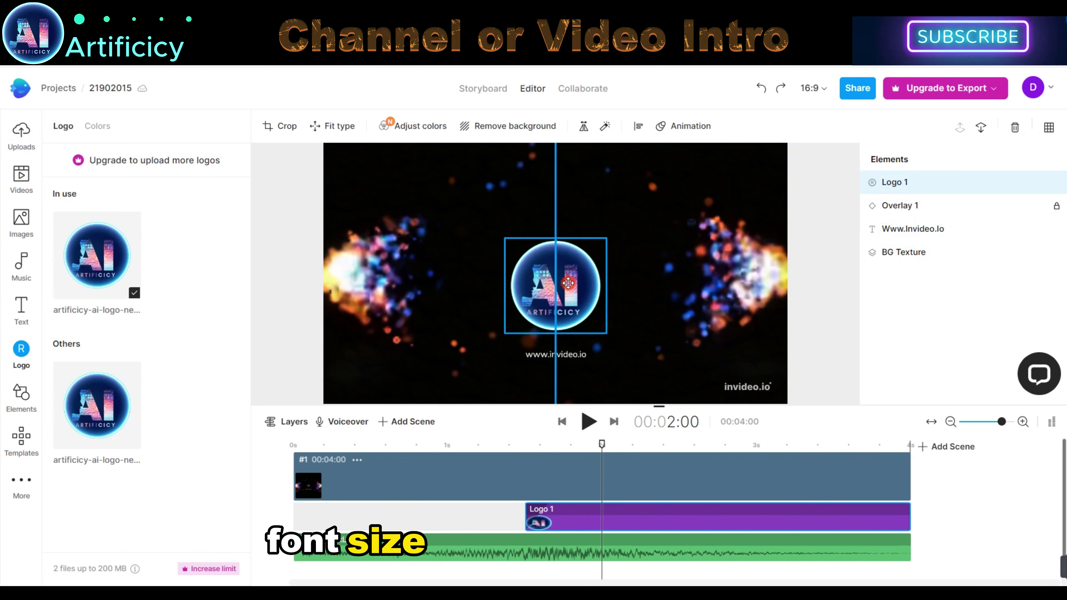
right_click(600, 253)
click(554, 370)
click(556, 353)
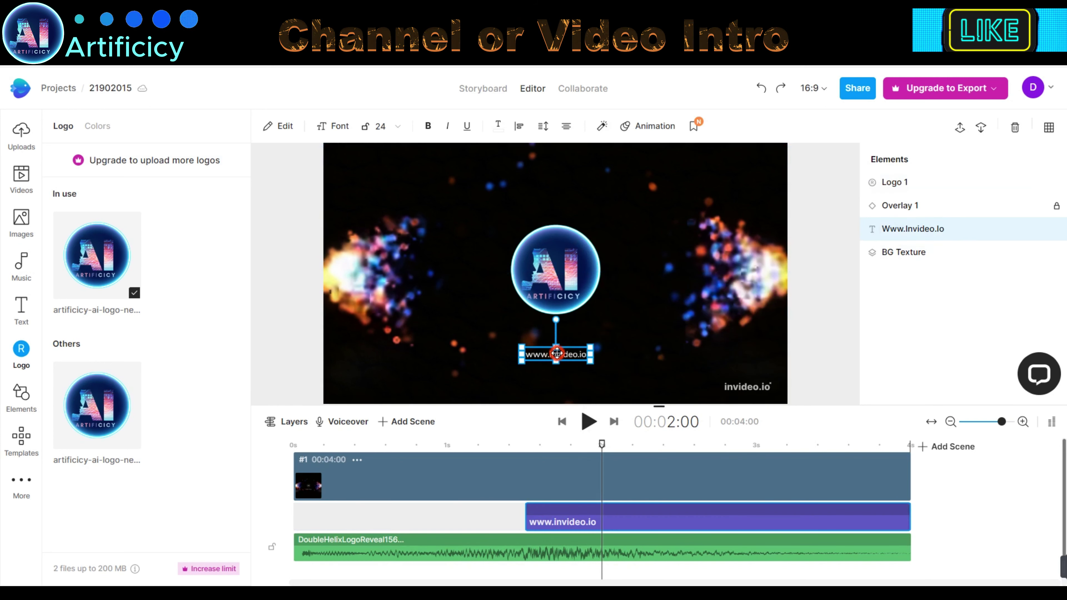
double_click(557, 353)
drag(120, 167, 55, 163)
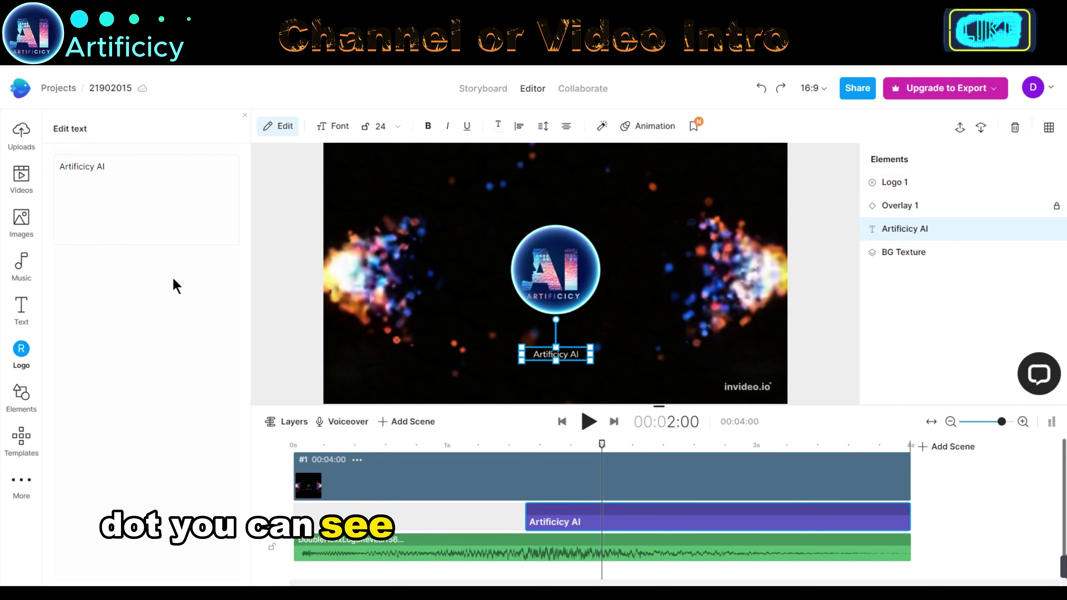
click(300, 444)
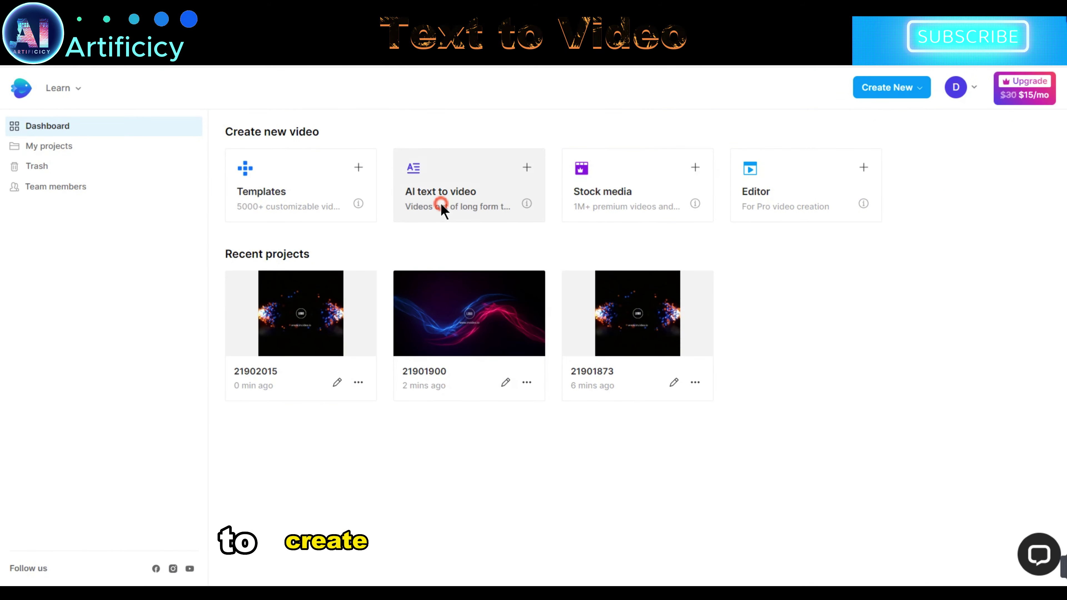
Step: Use the Interesting Technology Facts AI text-to-video template in Landscape (16:9)
click(439, 201)
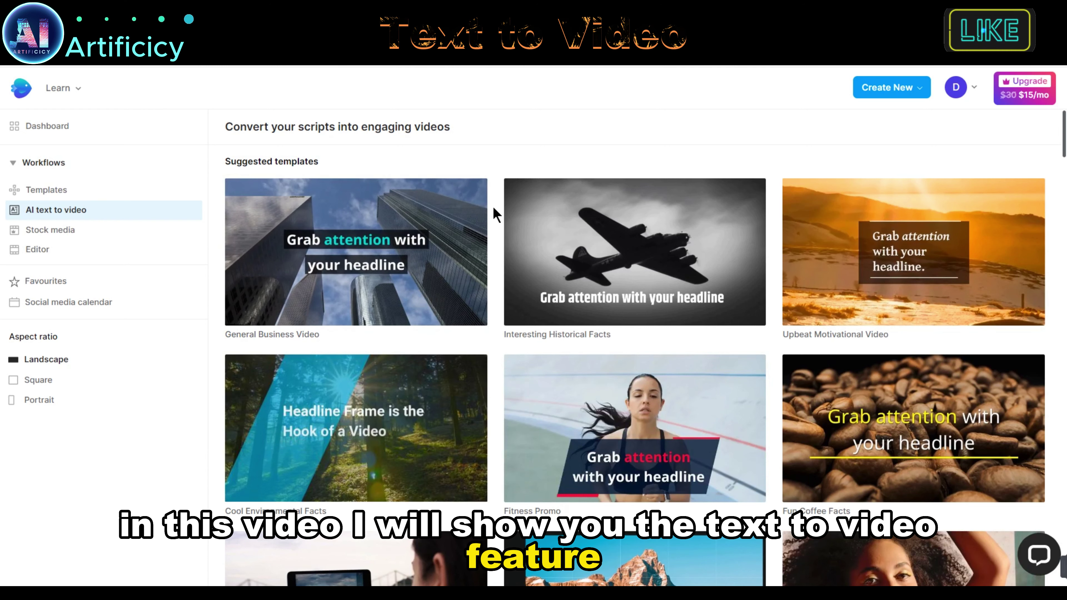
click(46, 210)
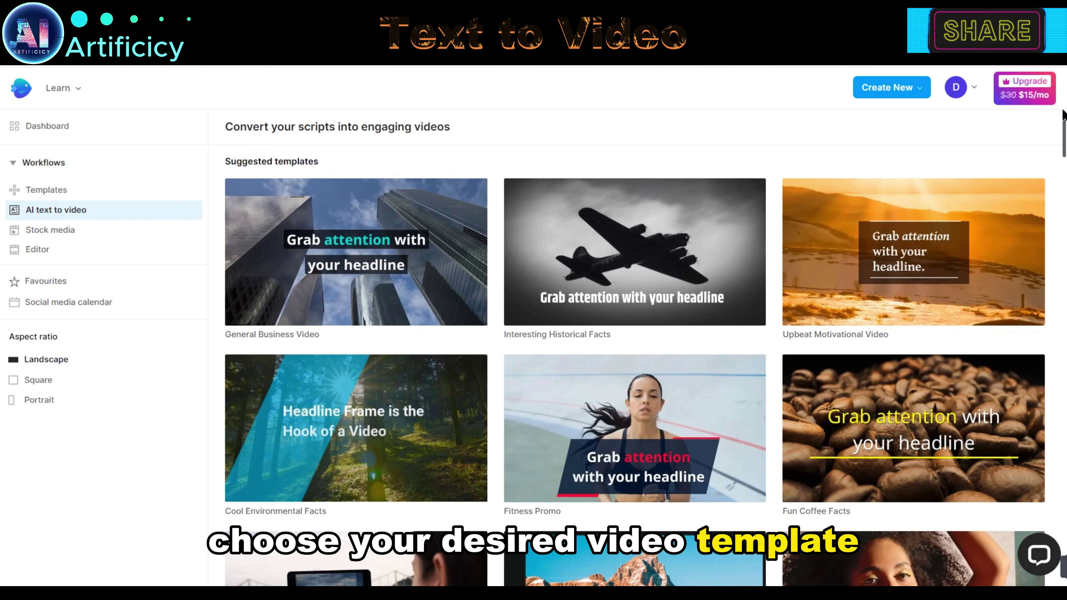
scroll(1029, 227, down, 12)
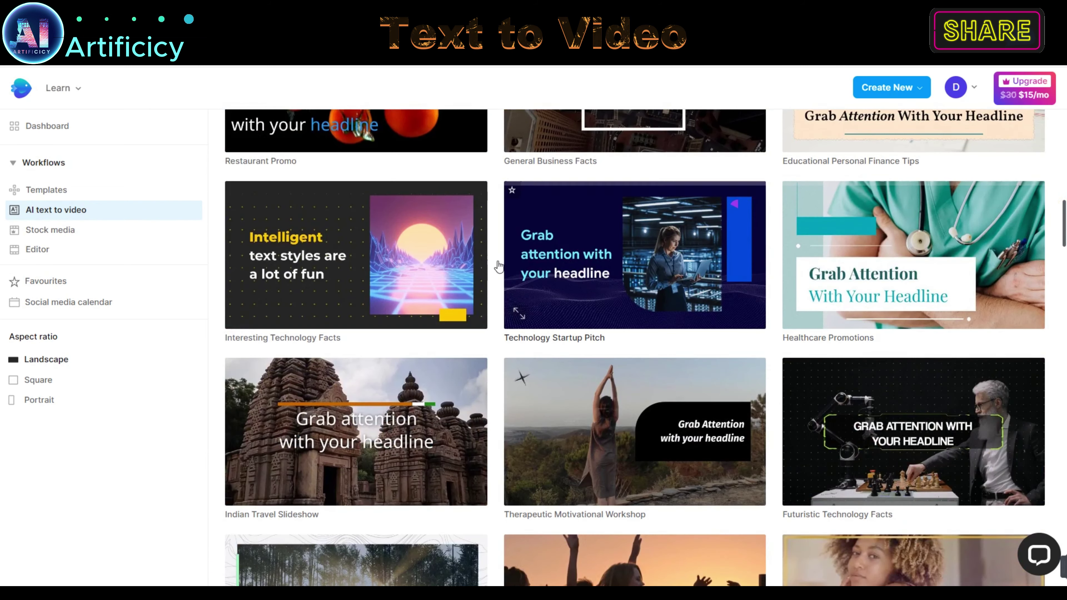
click(353, 262)
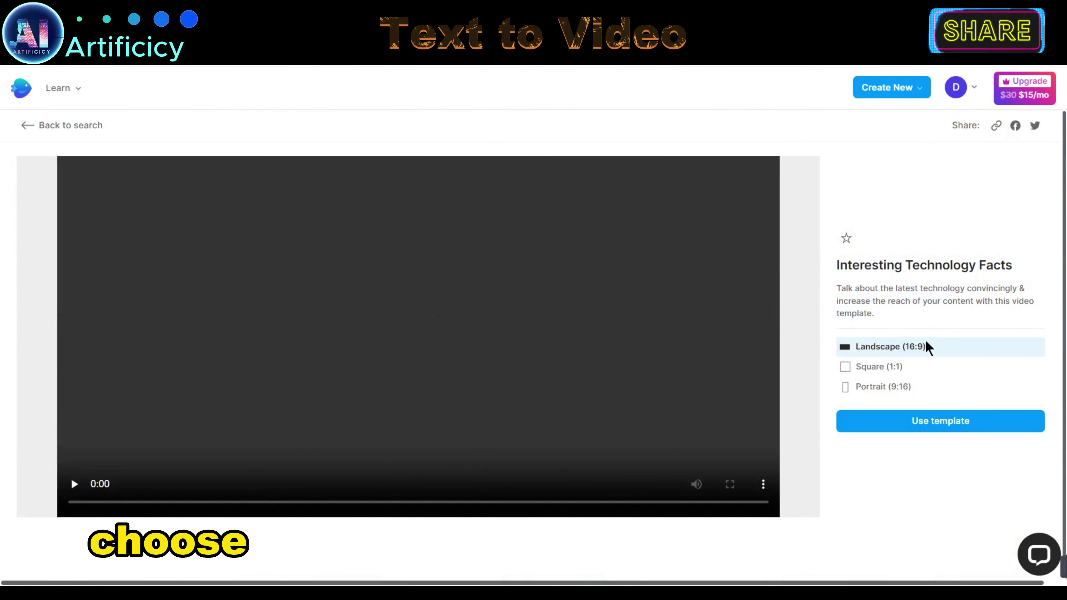
click(957, 345)
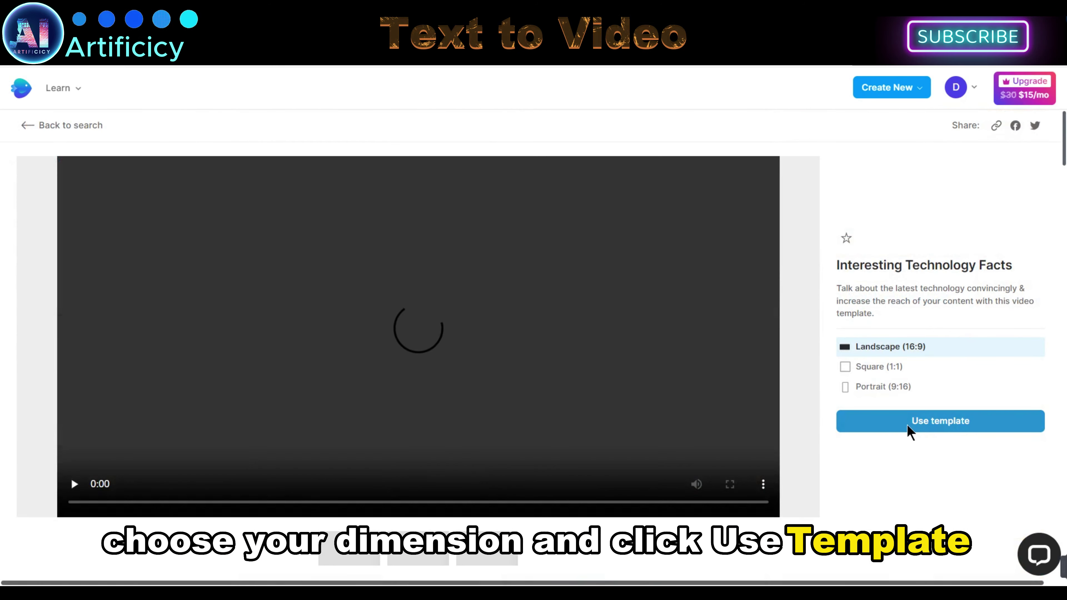
click(946, 427)
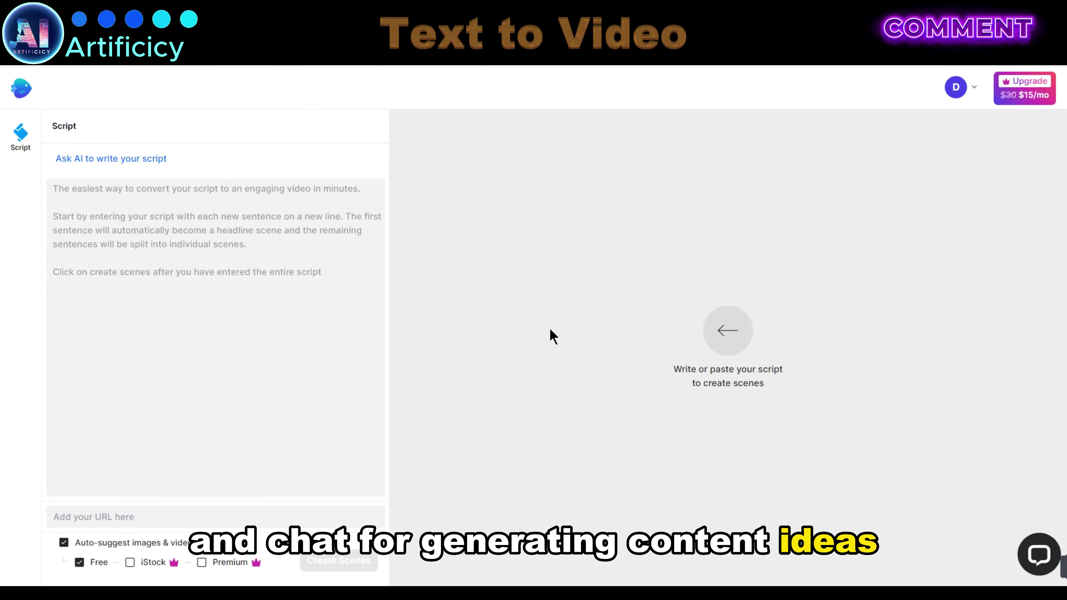
Step: Have AI write a script from the pasted title 'The Future Of Technology', then create scenes
click(99, 162)
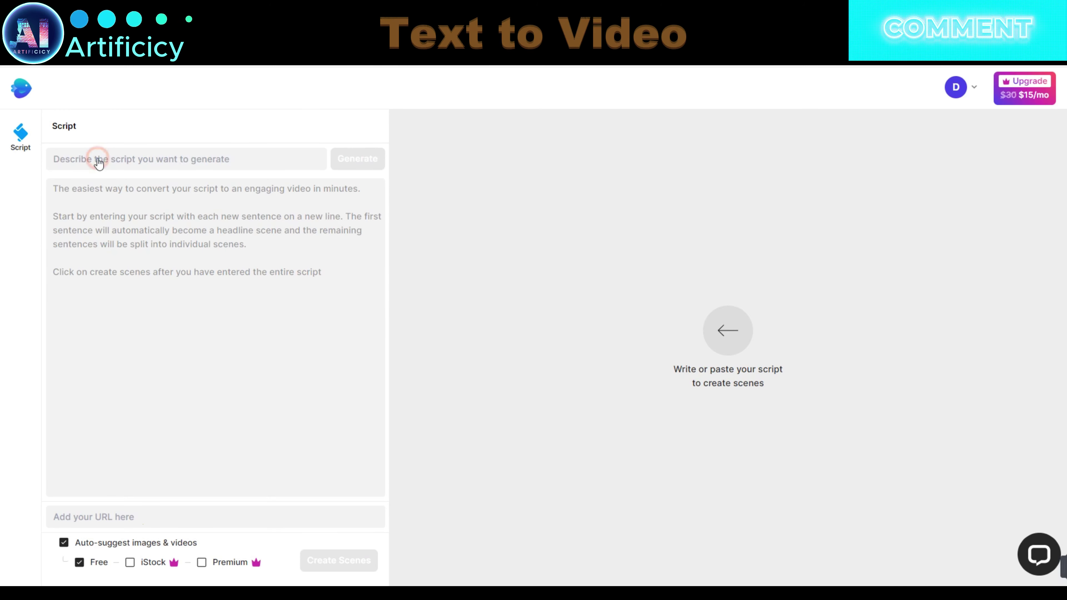
right_click(134, 165)
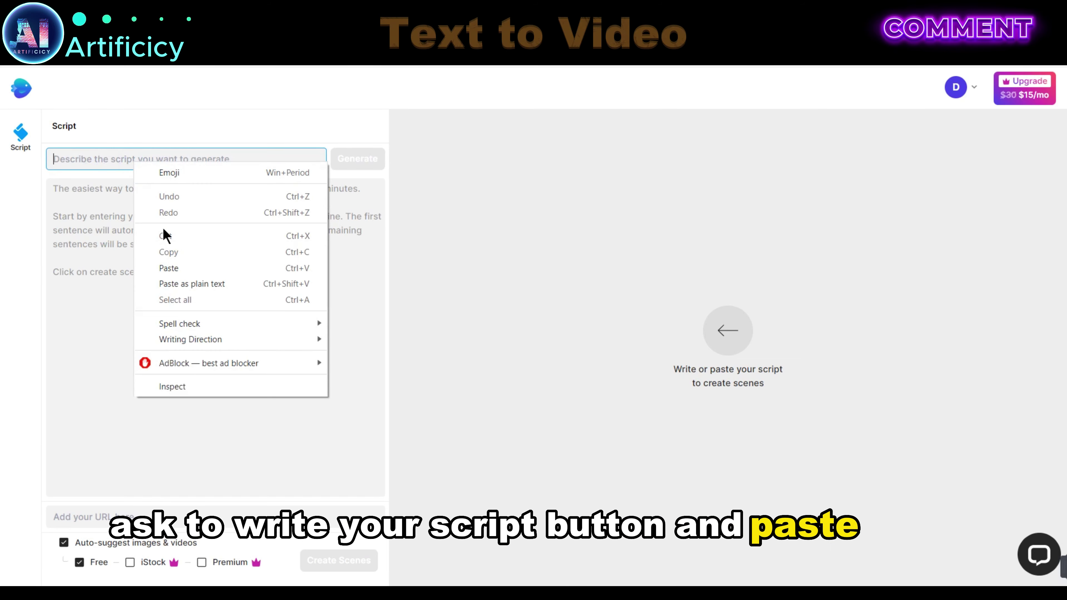
click(171, 268)
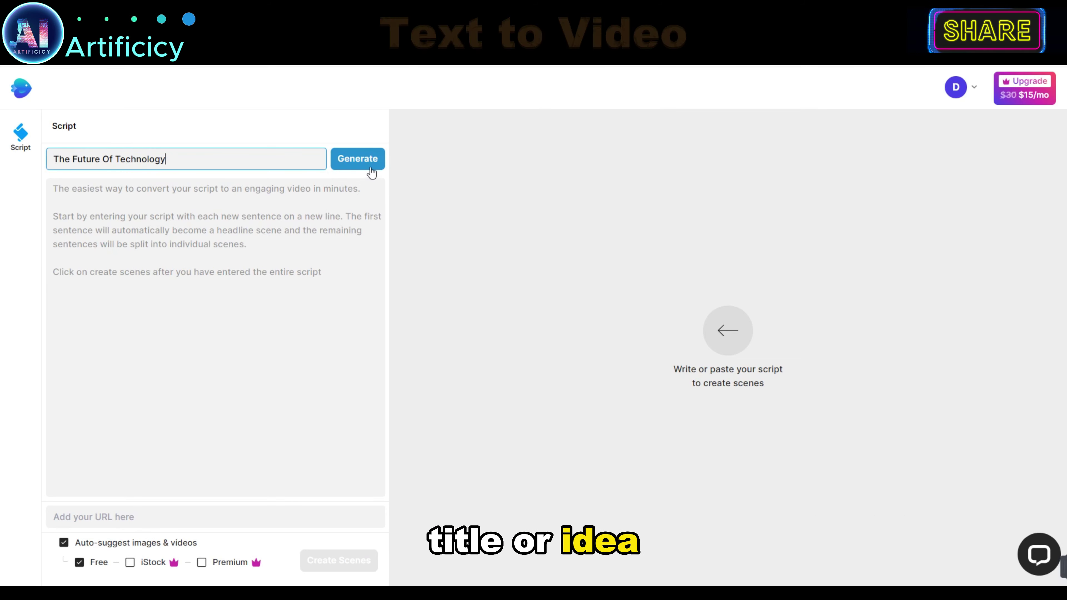
click(354, 166)
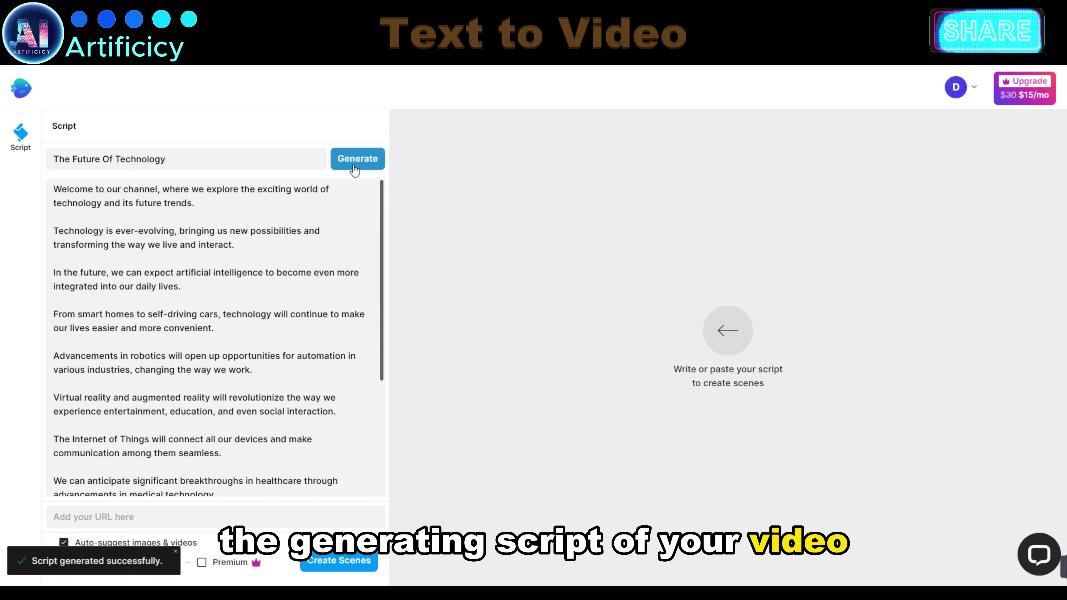
drag(382, 189, 396, 171)
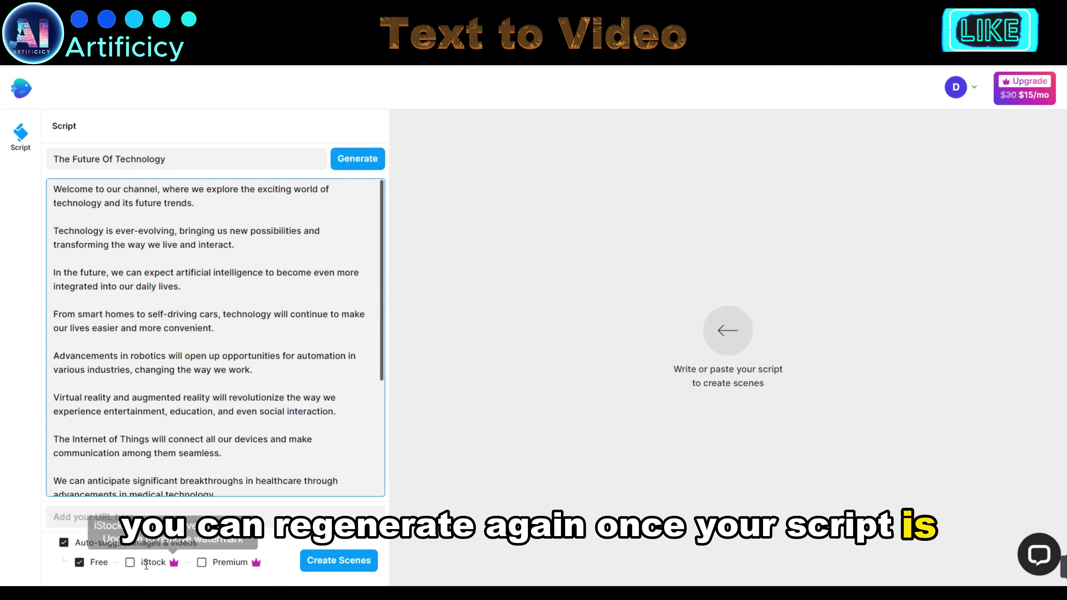
click(200, 567)
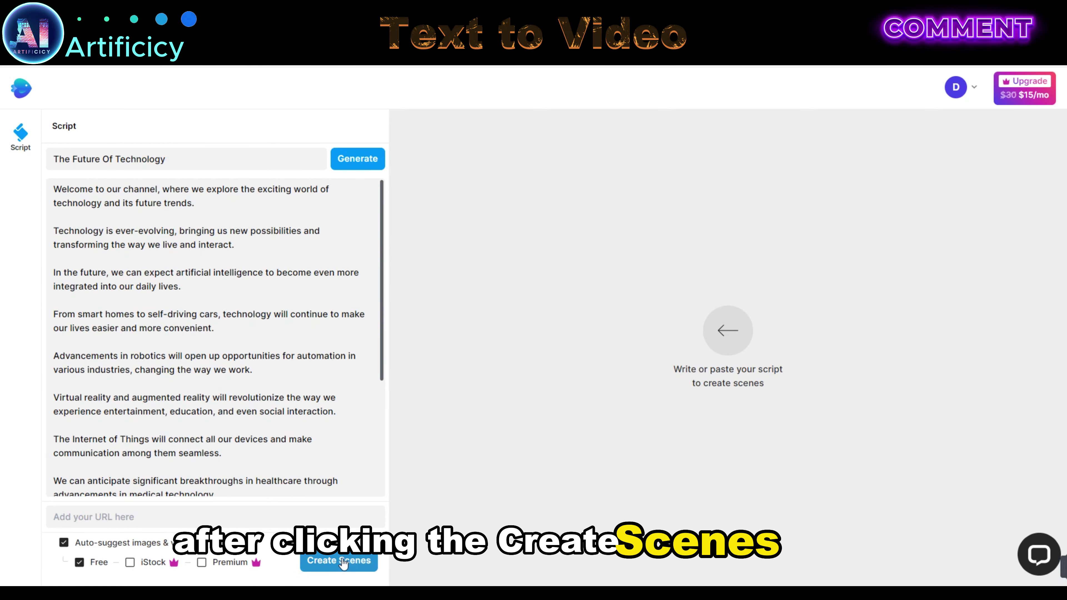
click(355, 562)
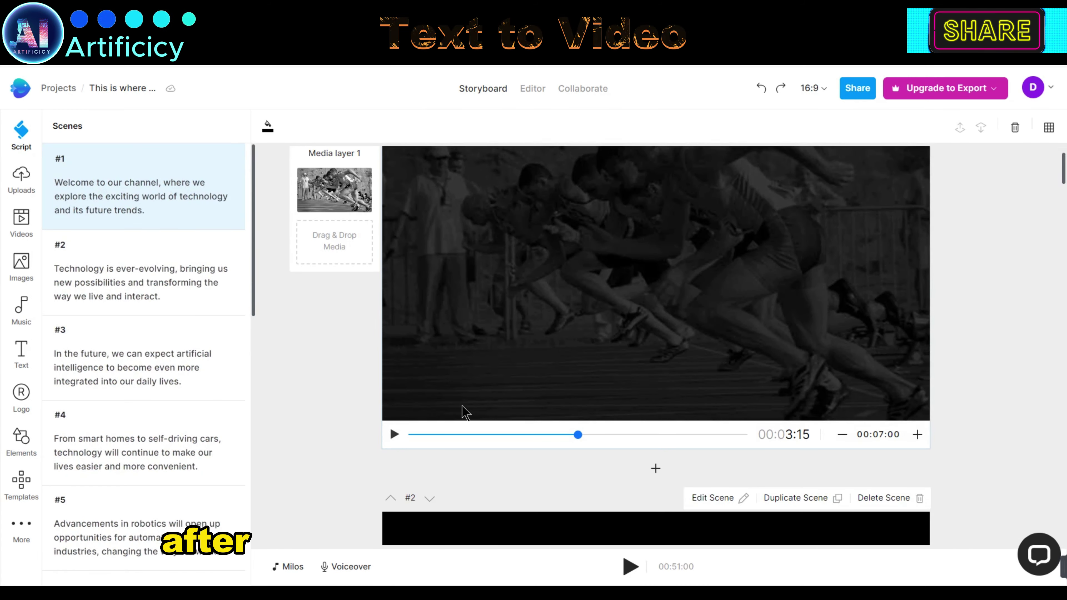
Step: Play and pause the preview of storyboard scene #2
click(393, 434)
scroll(448, 489, down, 5)
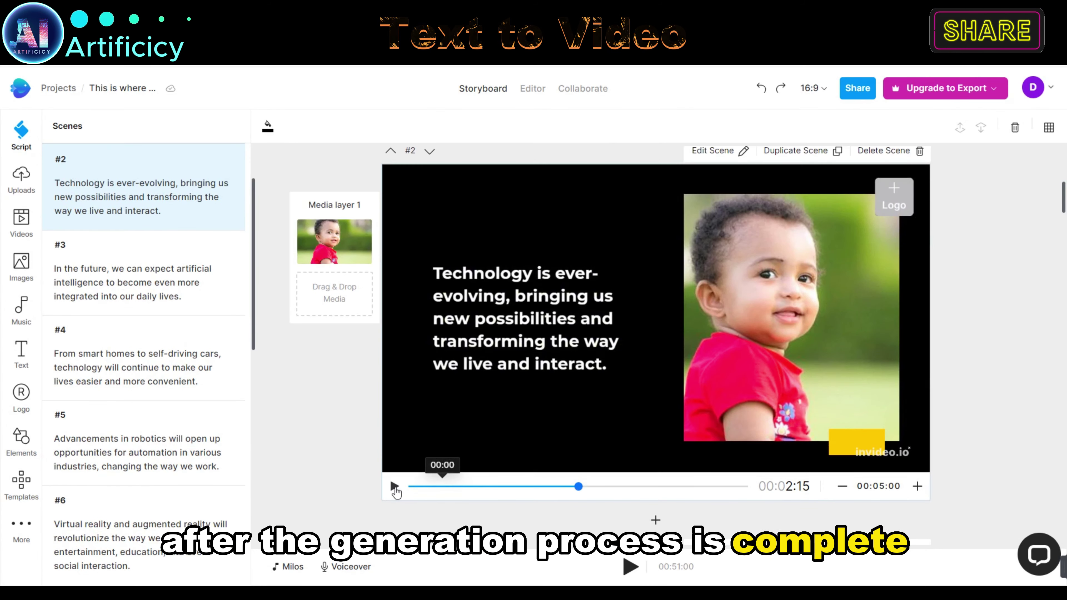
click(395, 488)
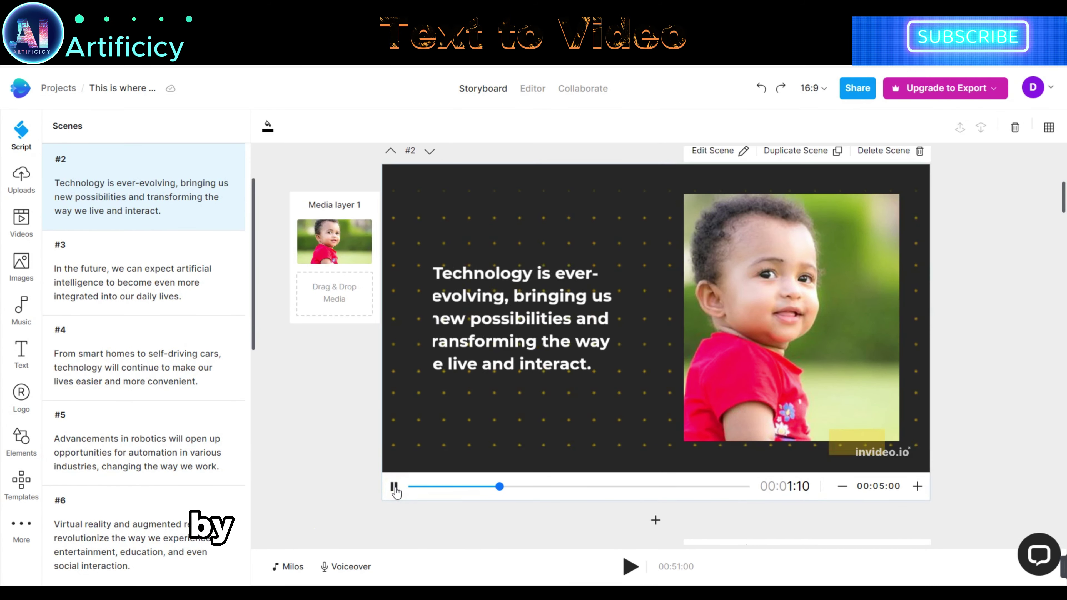
click(395, 488)
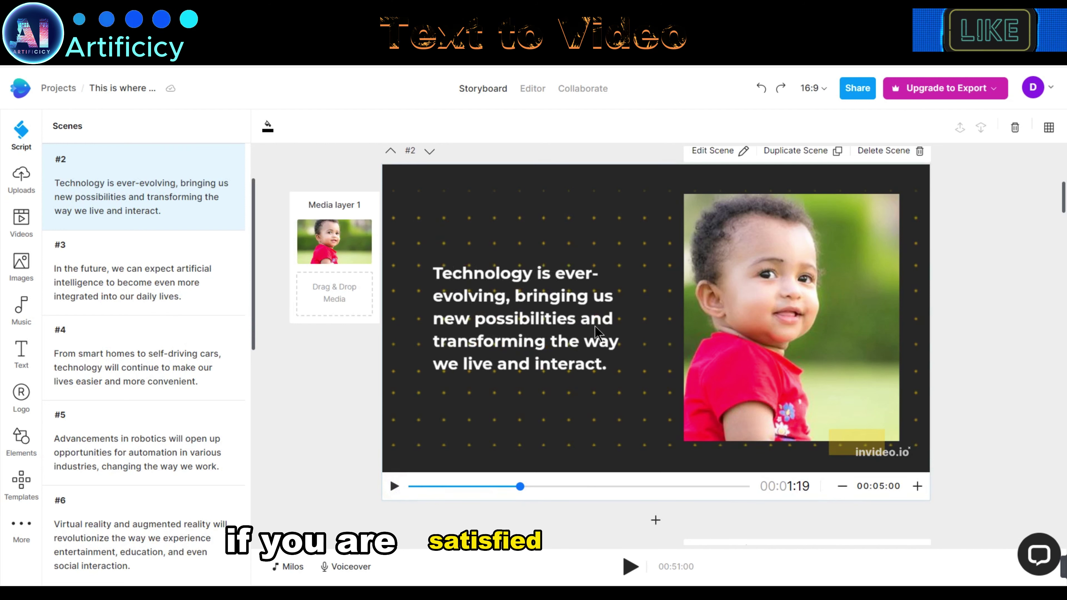
click(943, 89)
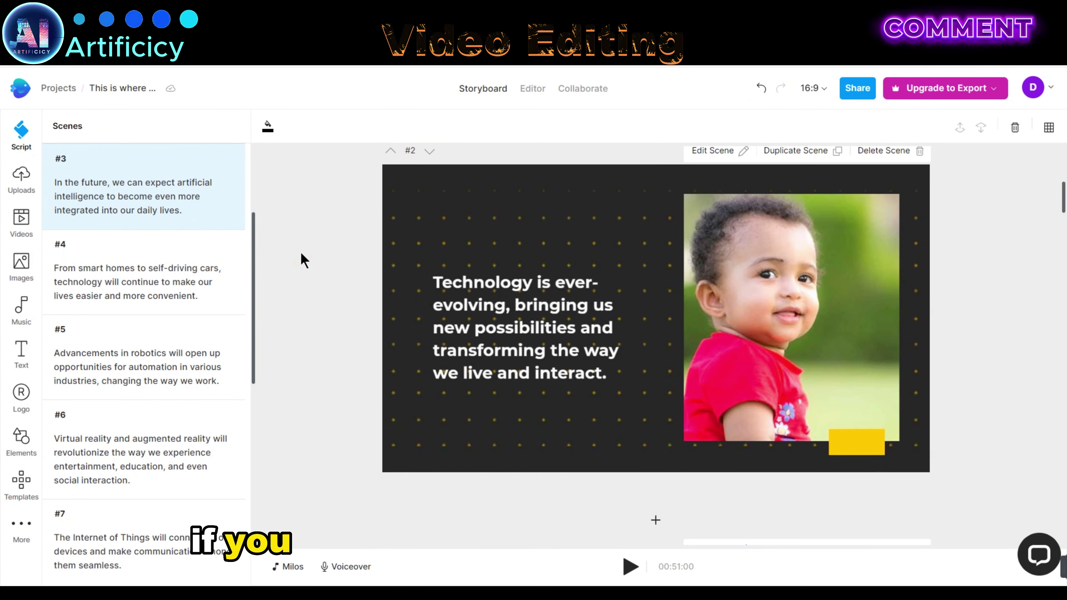
Step: Drag a 'technology' stock clip onto scene #1, then return to scene #2's script
click(21, 222)
text(technology)
drag(222, 242, 588, 238)
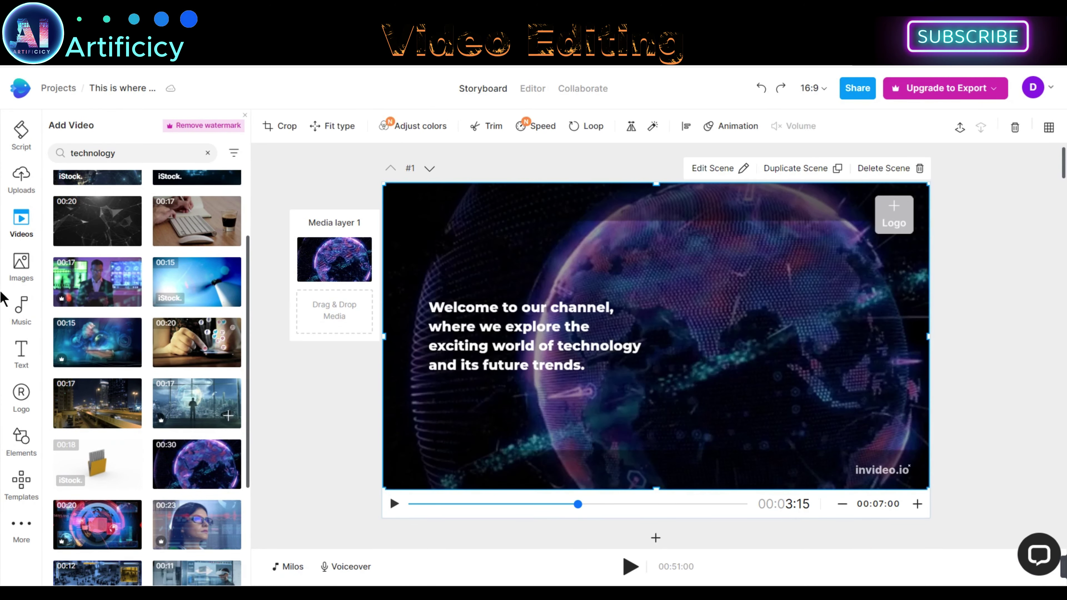
click(21, 266)
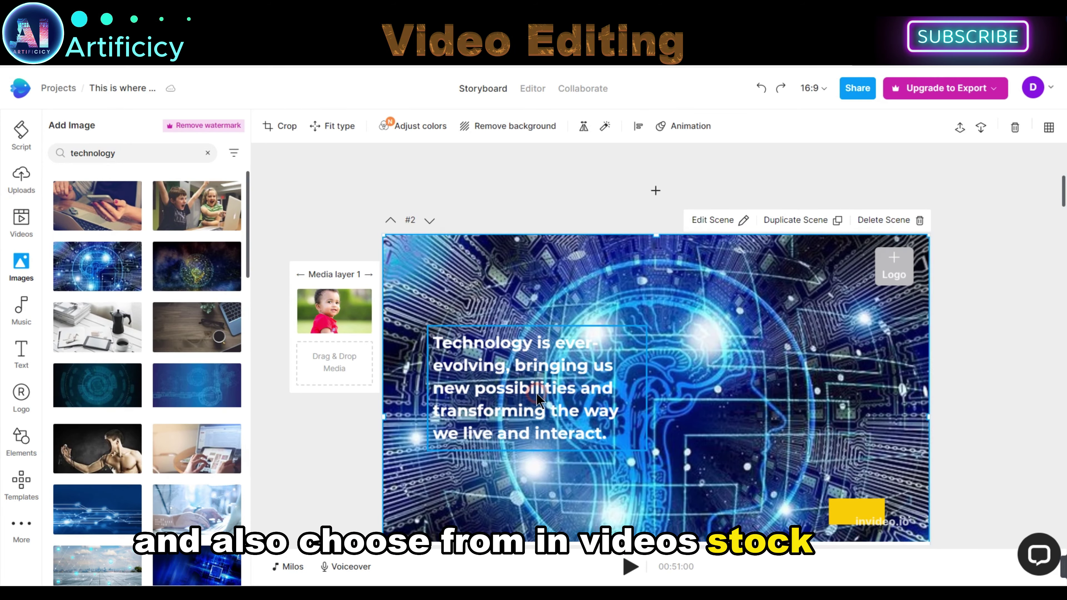
click(19, 311)
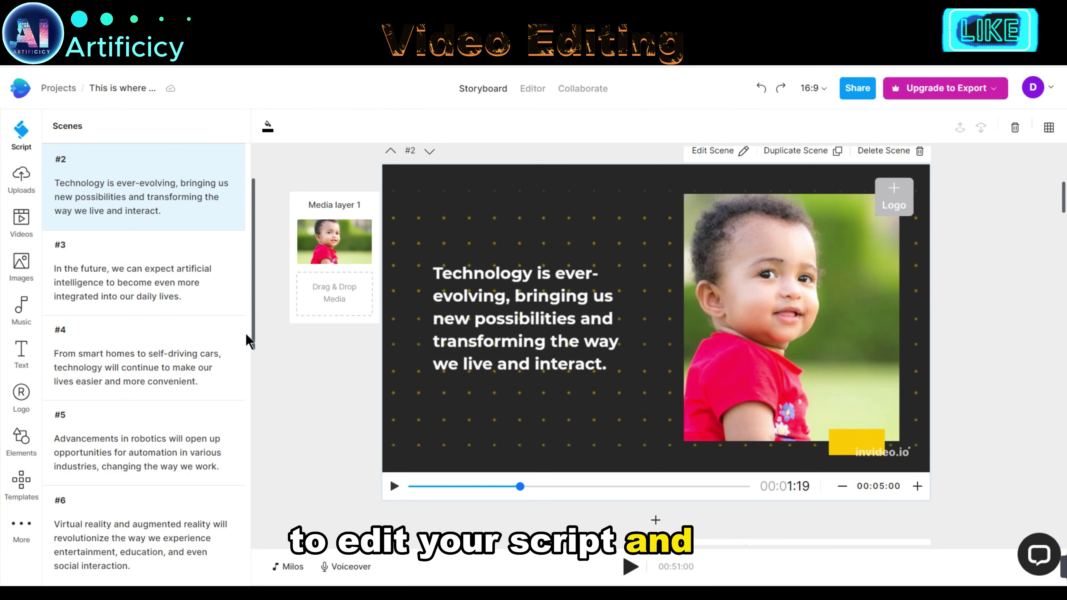
click(28, 139)
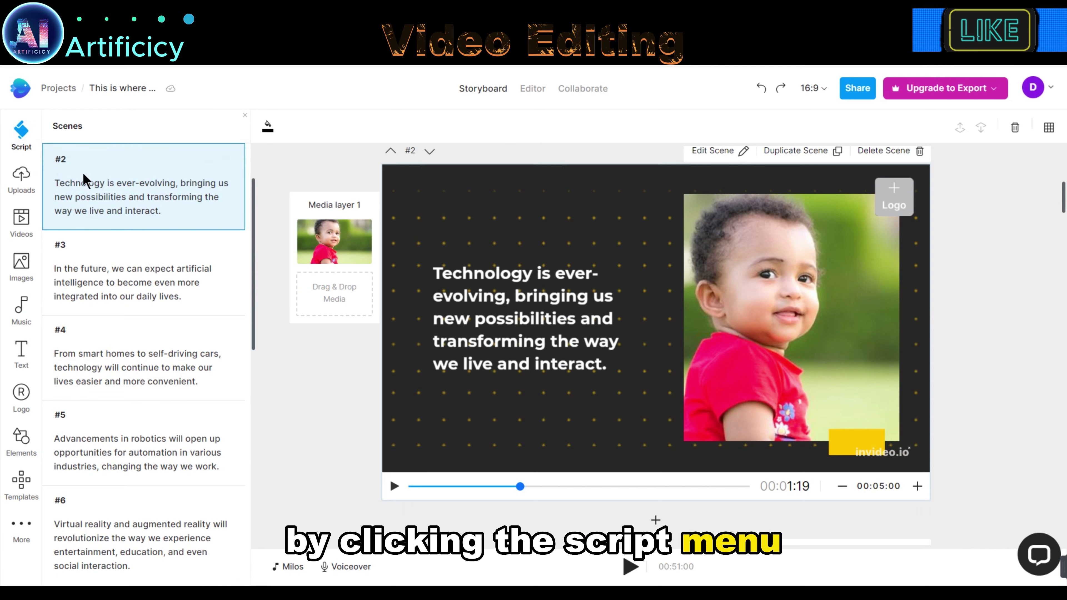
click(121, 187)
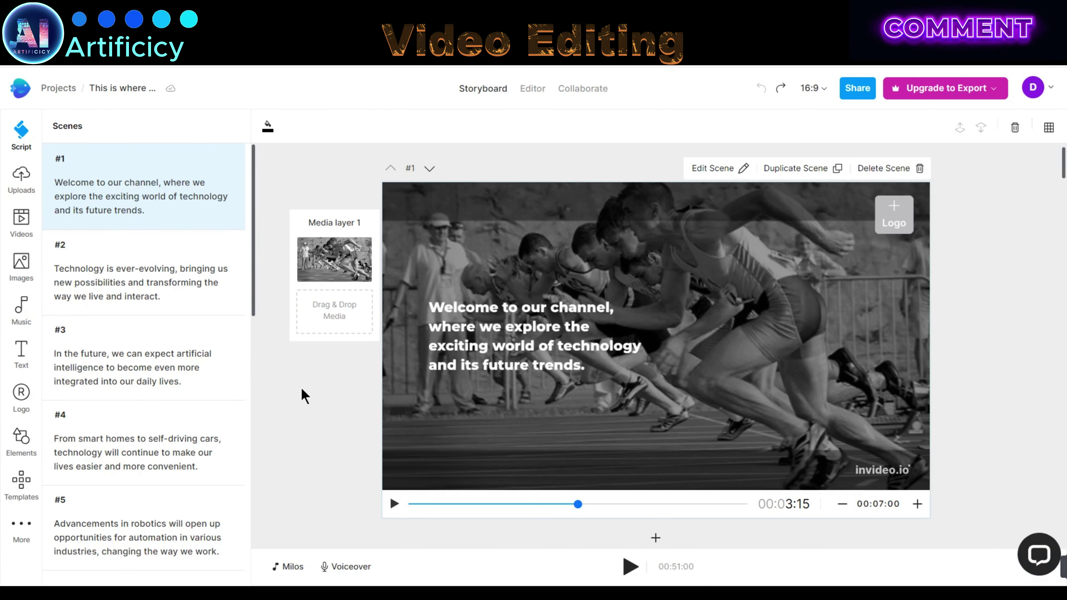
Step: Replace scene #1's sprinters footage with the 'technology' search's glowing globe clip
click(21, 221)
click(118, 155)
text(t)
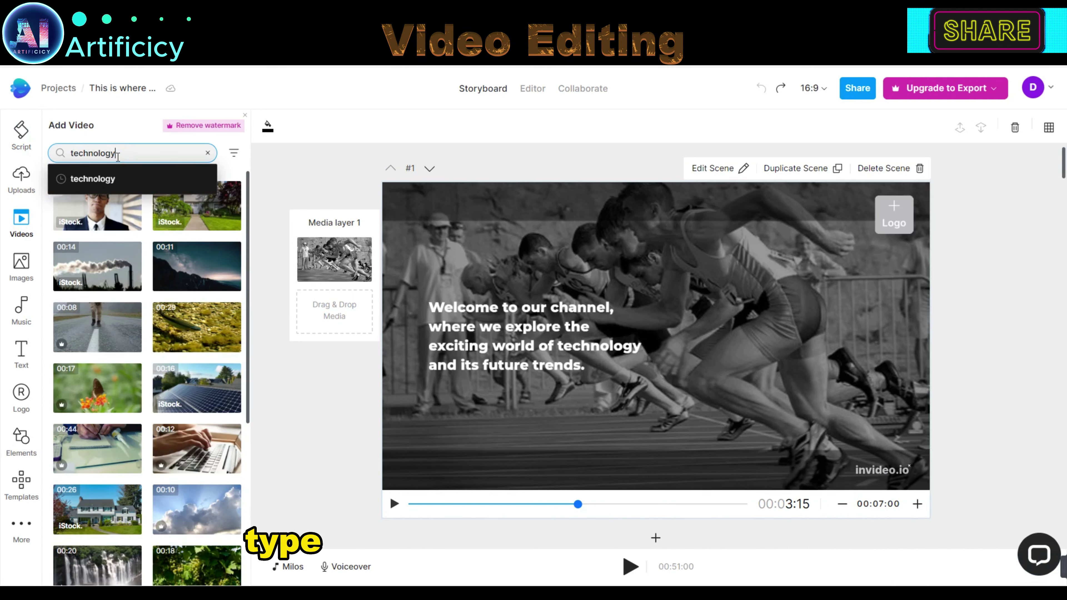
text(echnology)
key(Return)
drag(247, 269, 246, 310)
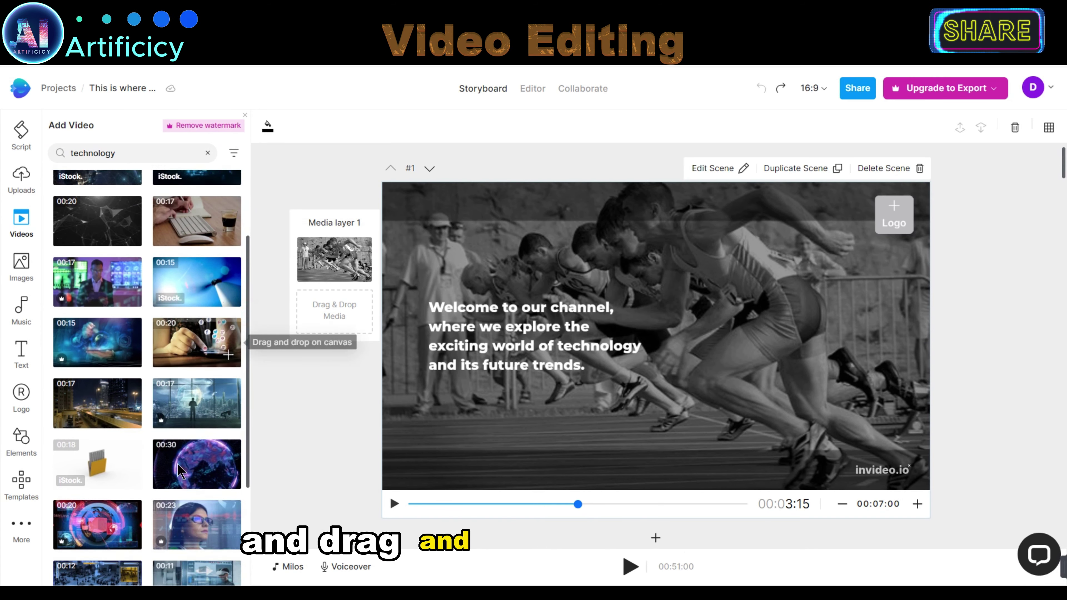
drag(179, 470, 739, 382)
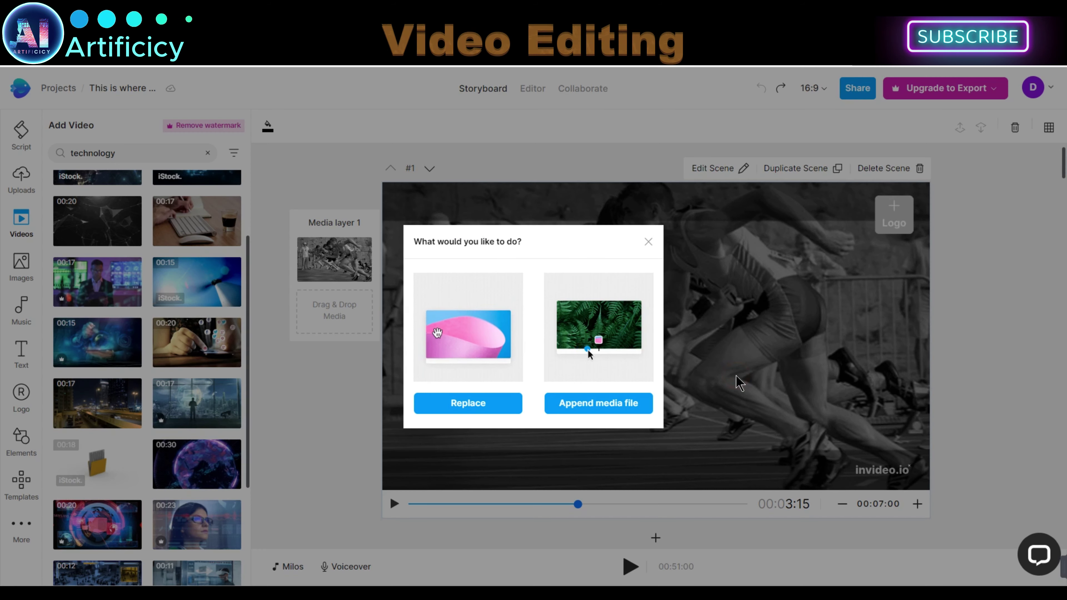
click(507, 411)
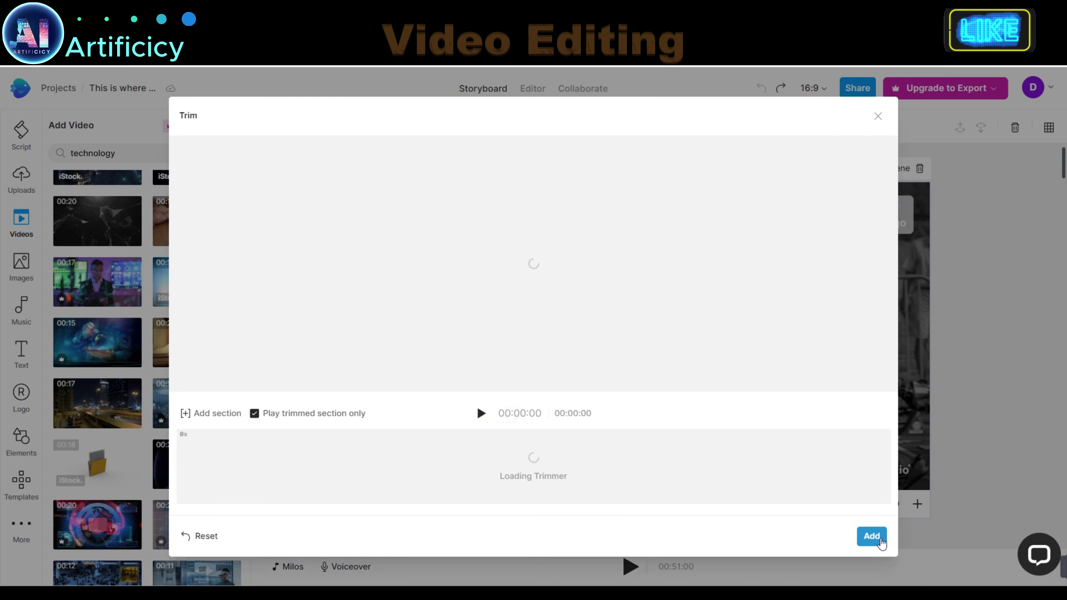
click(872, 537)
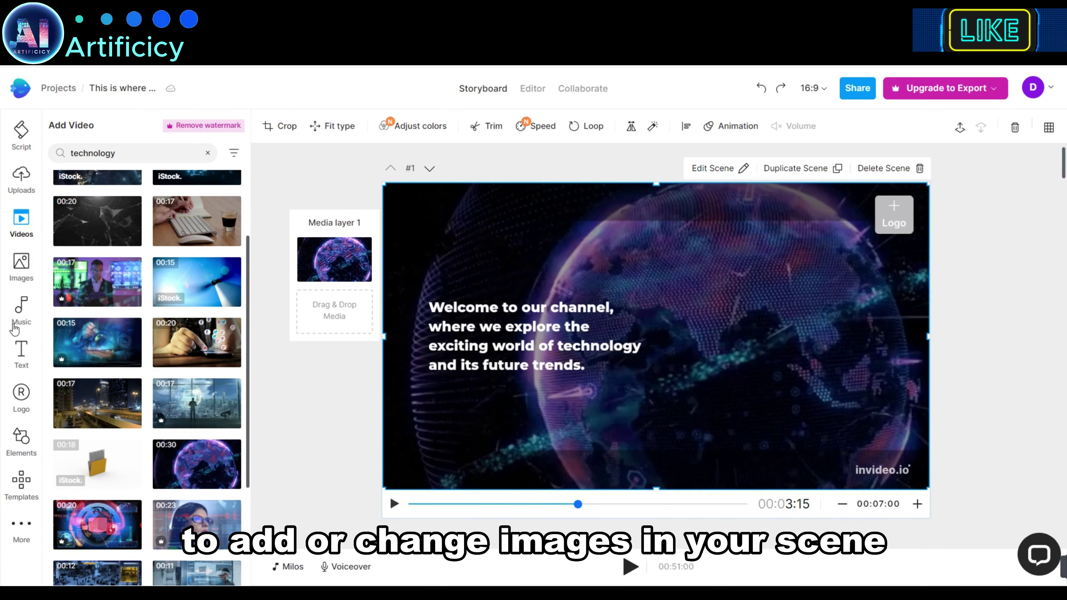
Step: Search stock images for technology and drop the circuit-brain image over scene #2's baby photo
click(20, 273)
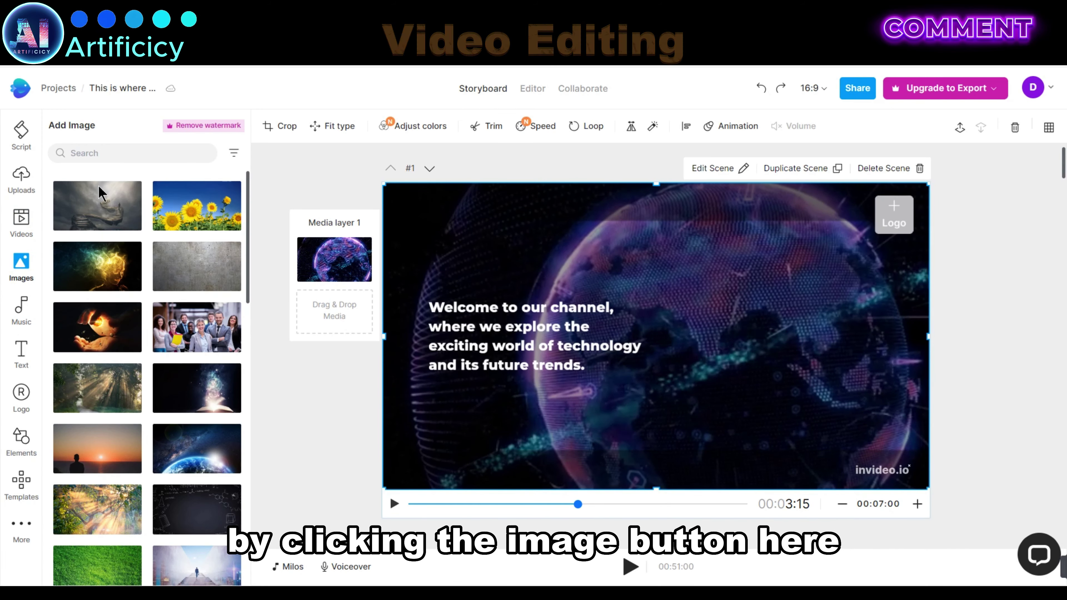
click(141, 153)
text(tec)
click(127, 178)
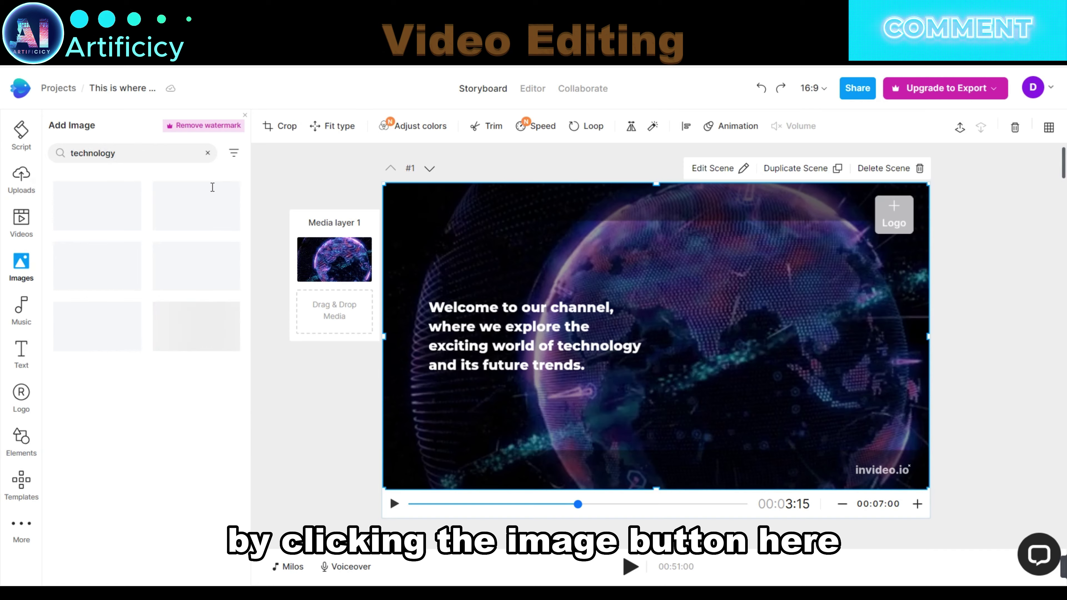
scroll(407, 351, down, 8)
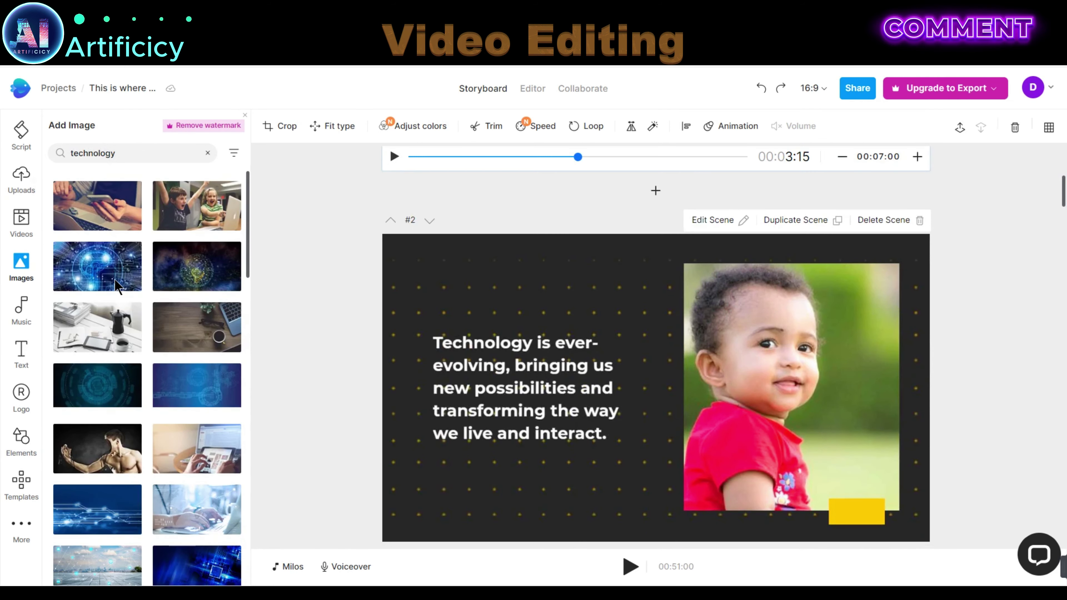
click(144, 286)
drag(145, 286, 639, 310)
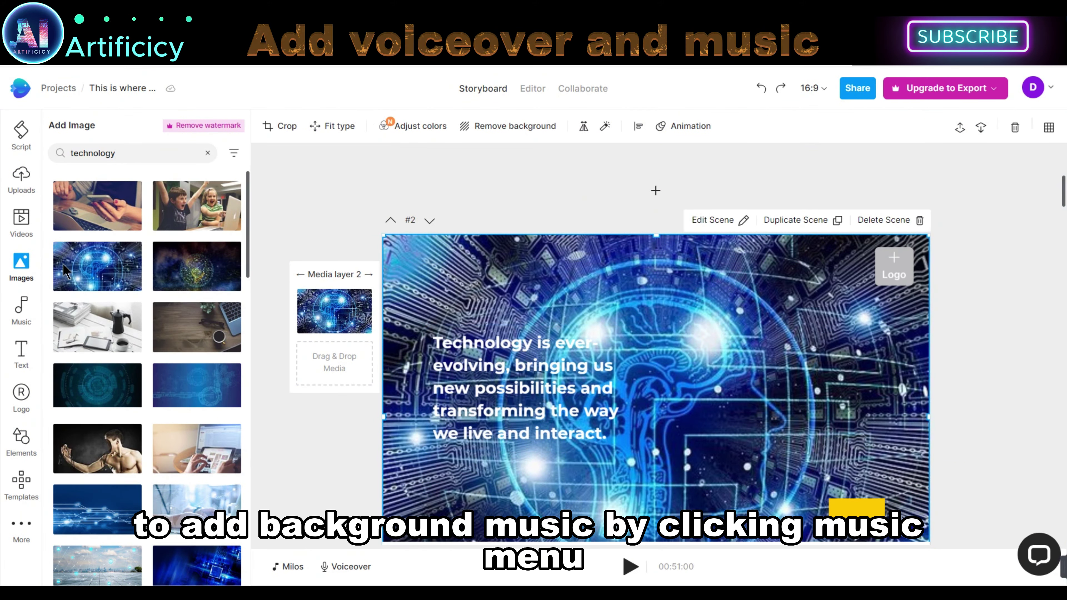
Step: Swap the background music for Falling In Love Instrumental, confirming the replacement
click(19, 311)
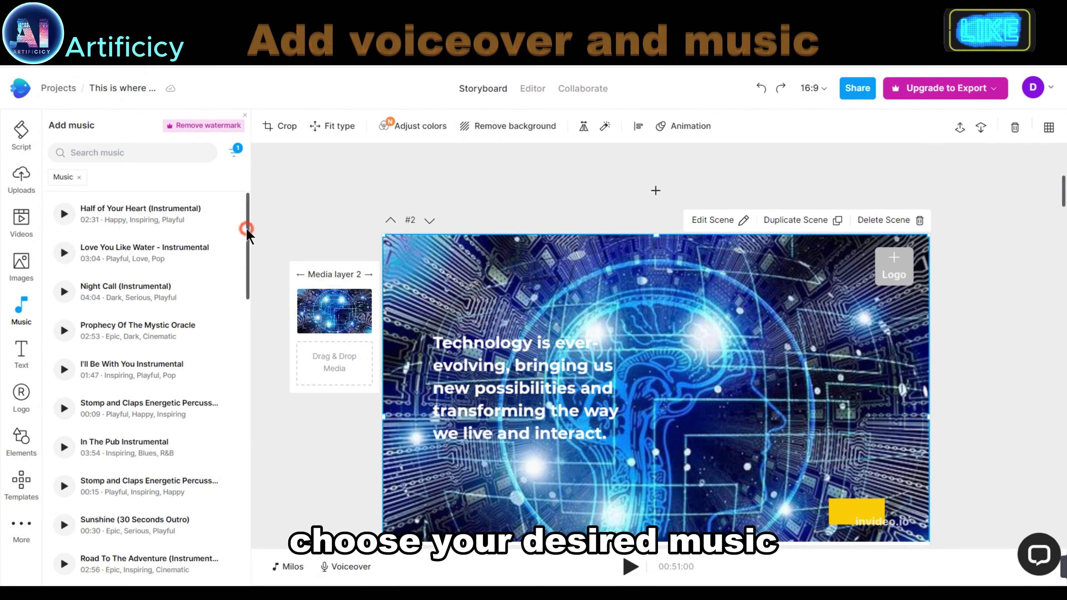
drag(249, 228, 245, 357)
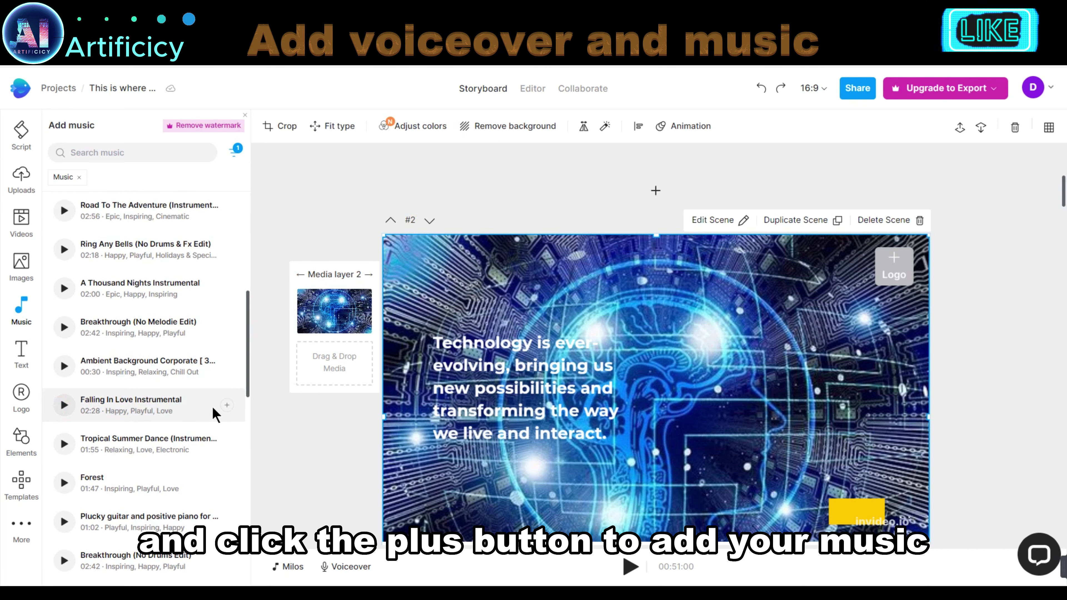
click(228, 406)
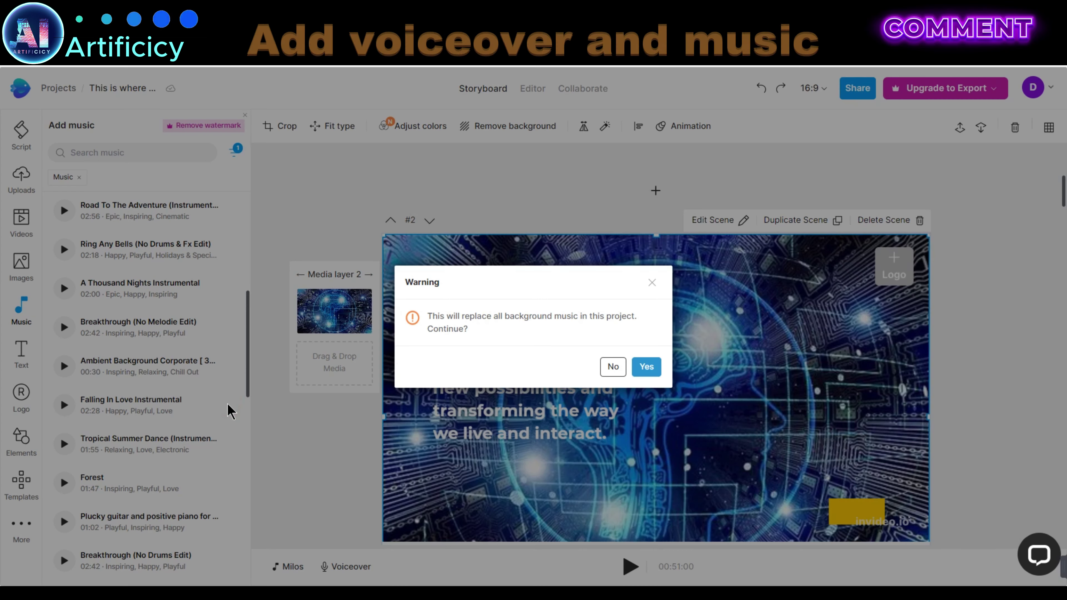
click(655, 365)
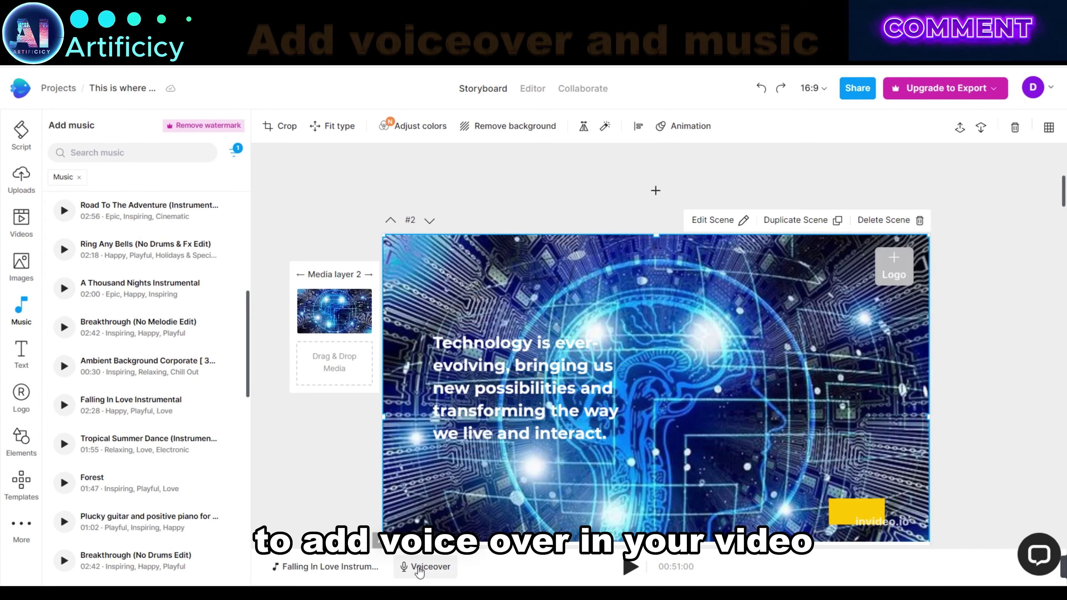
click(426, 568)
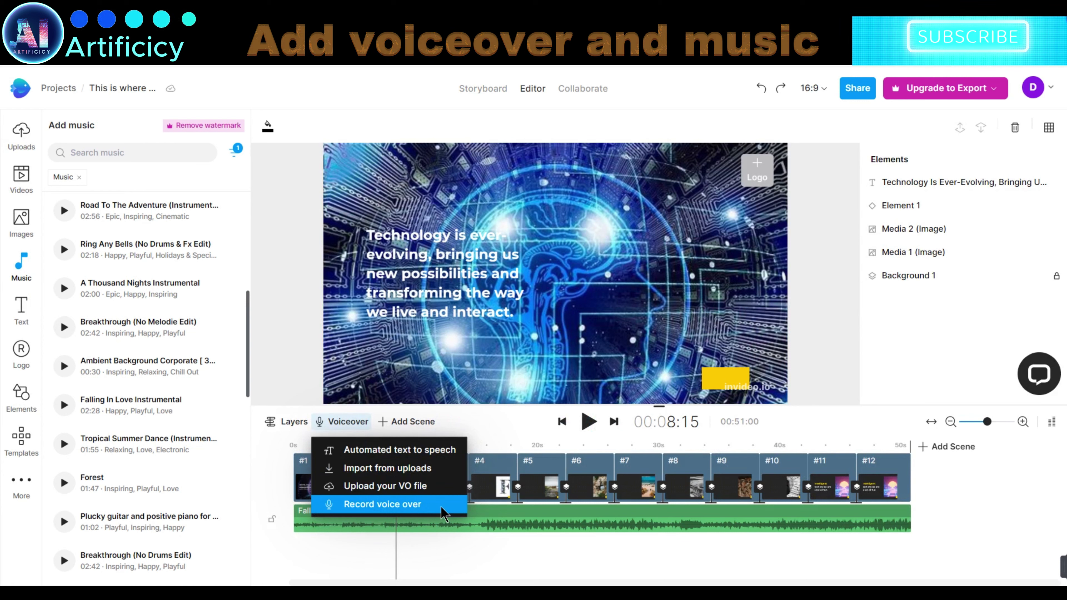
Step: Generate a Realistic (New) US English Madison text-to-speech voiceover and apply it to all scenes
click(399, 451)
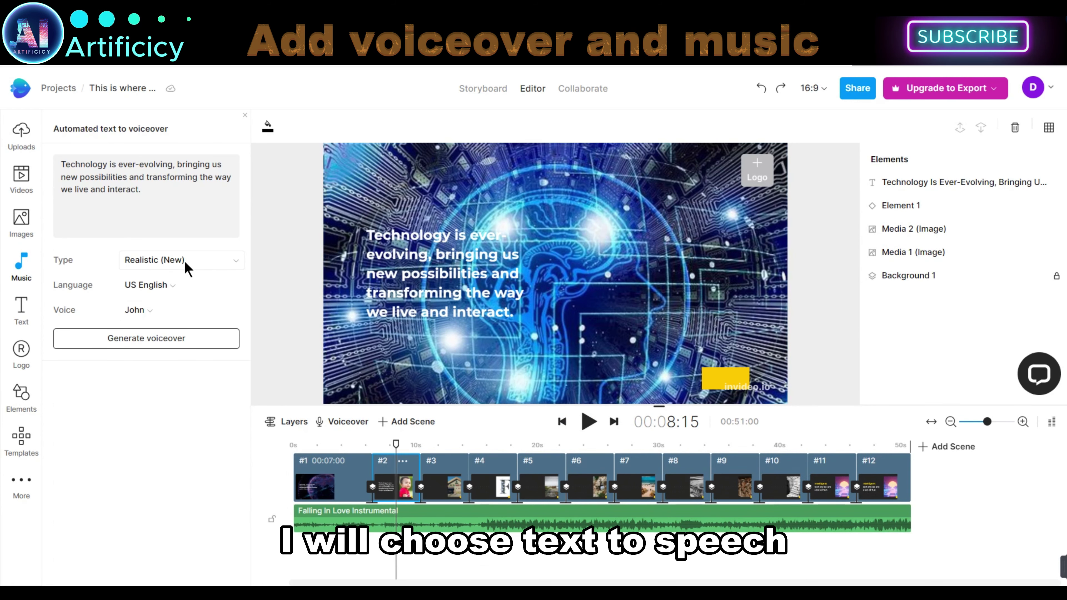
click(185, 263)
click(156, 304)
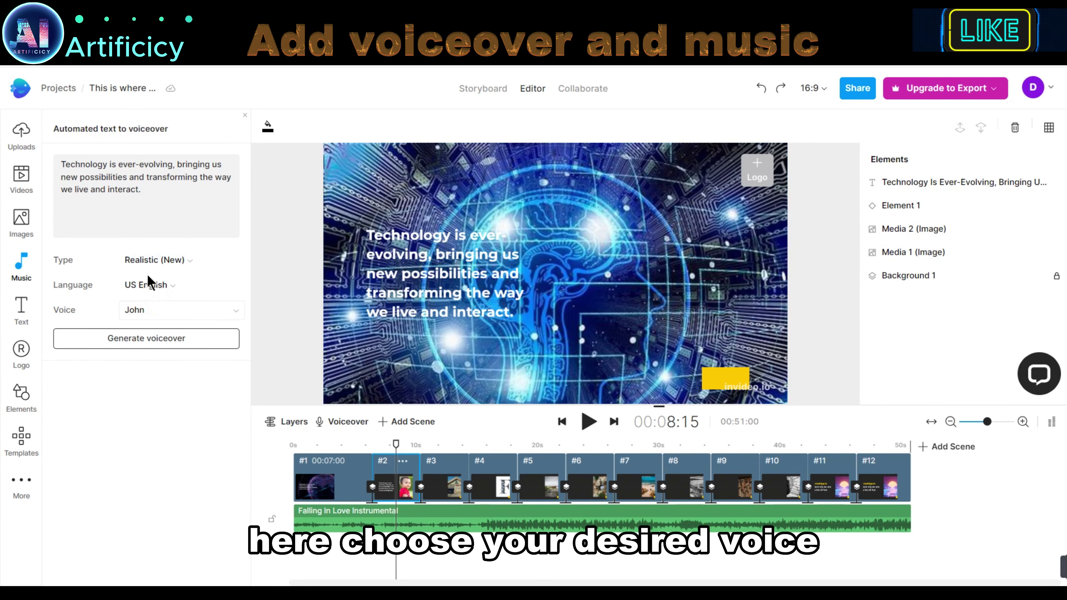
click(145, 286)
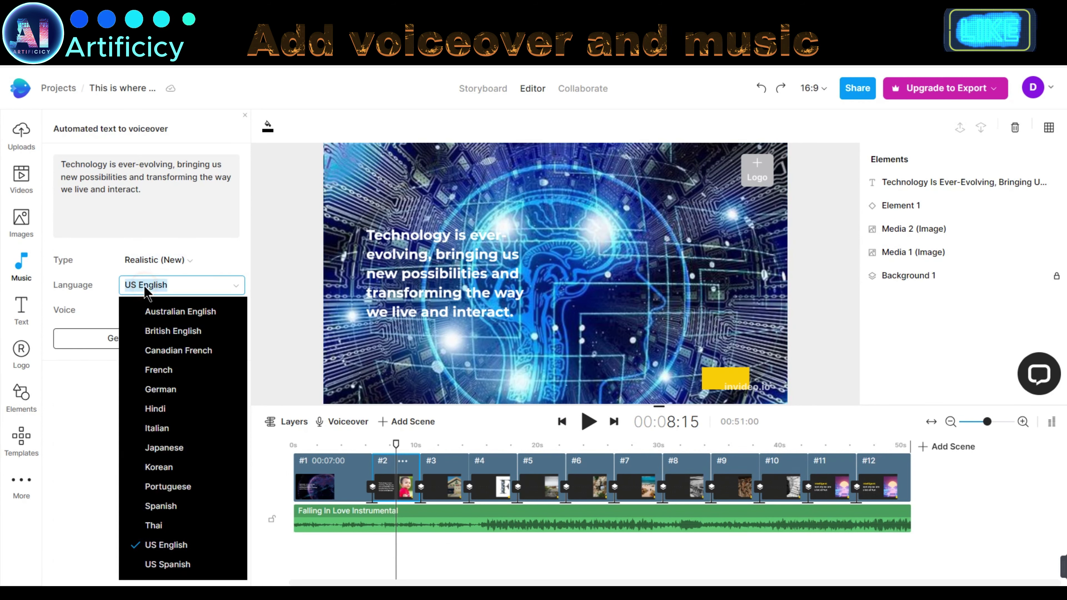
click(166, 538)
click(133, 311)
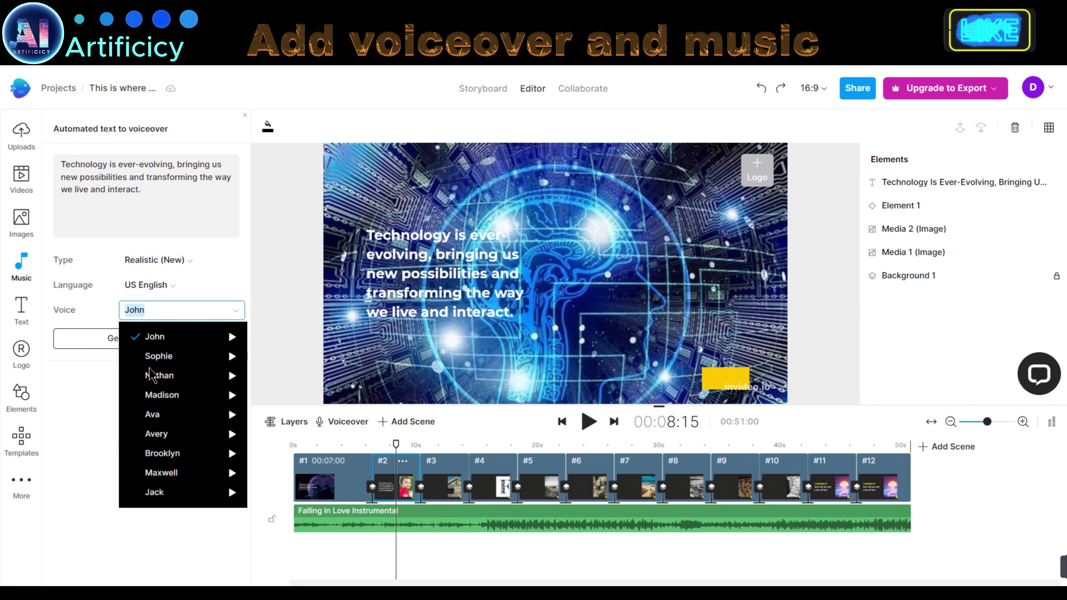
click(215, 398)
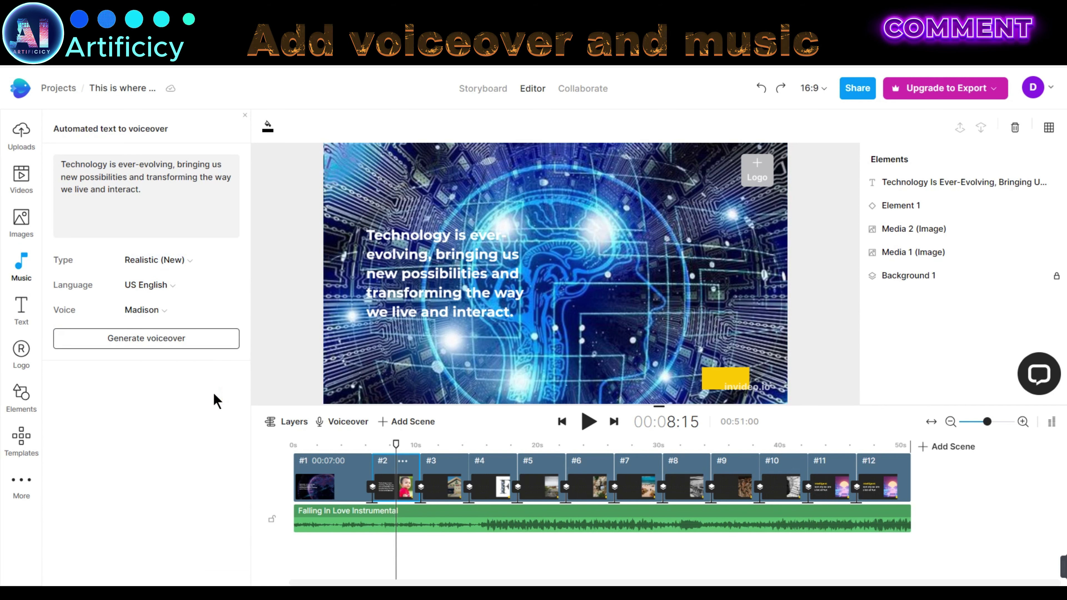
click(131, 344)
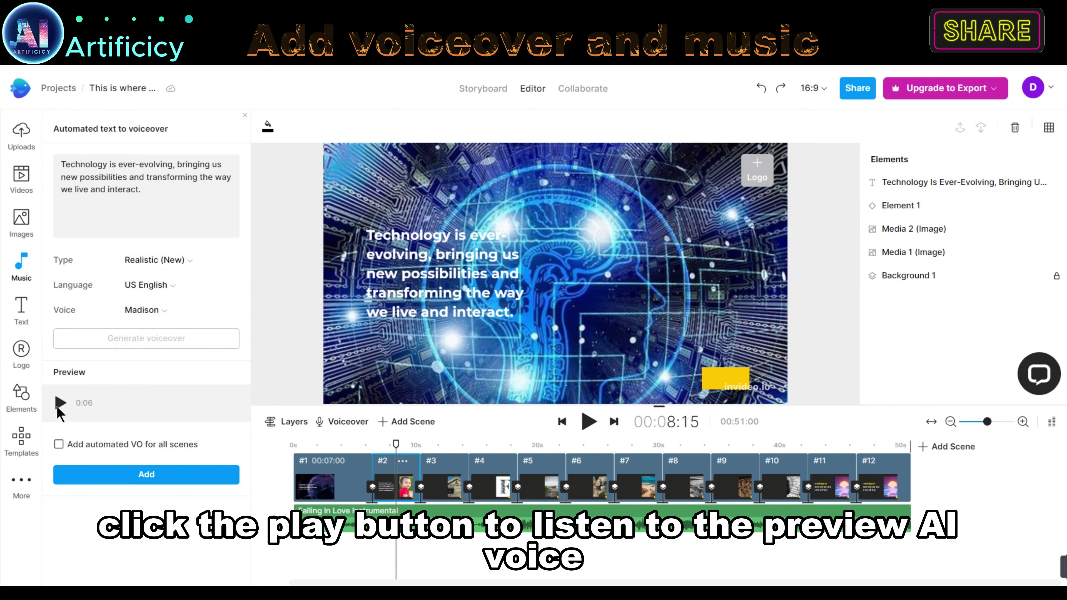
click(58, 403)
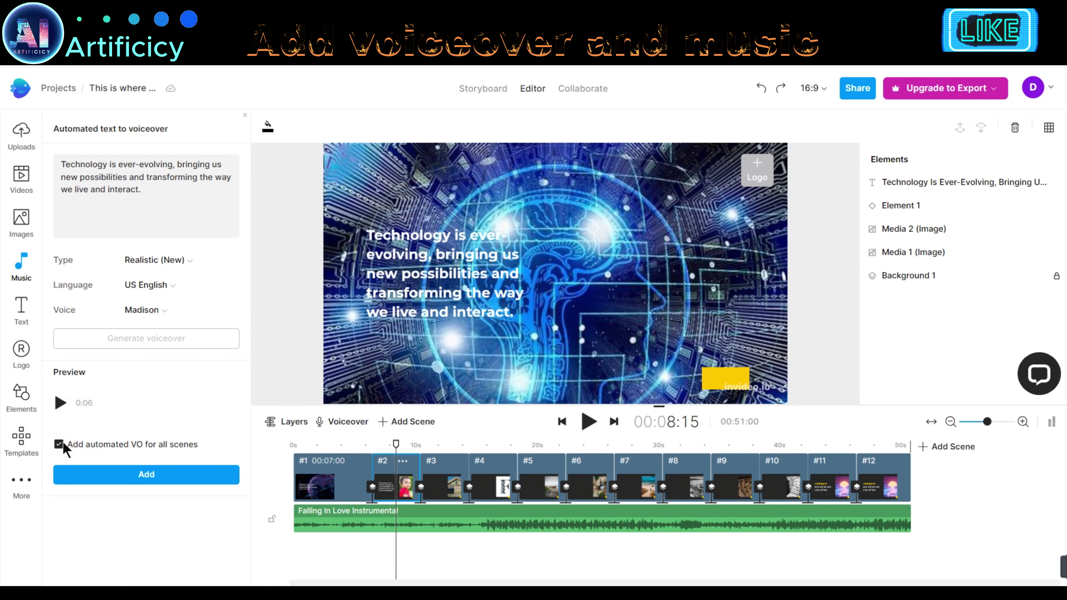
click(154, 487)
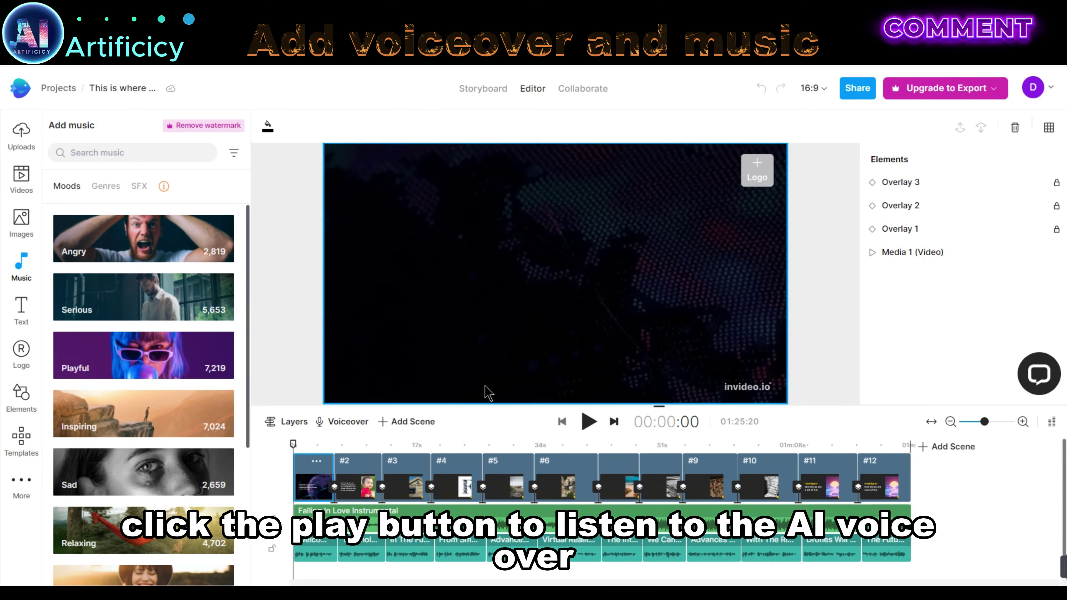
click(588, 421)
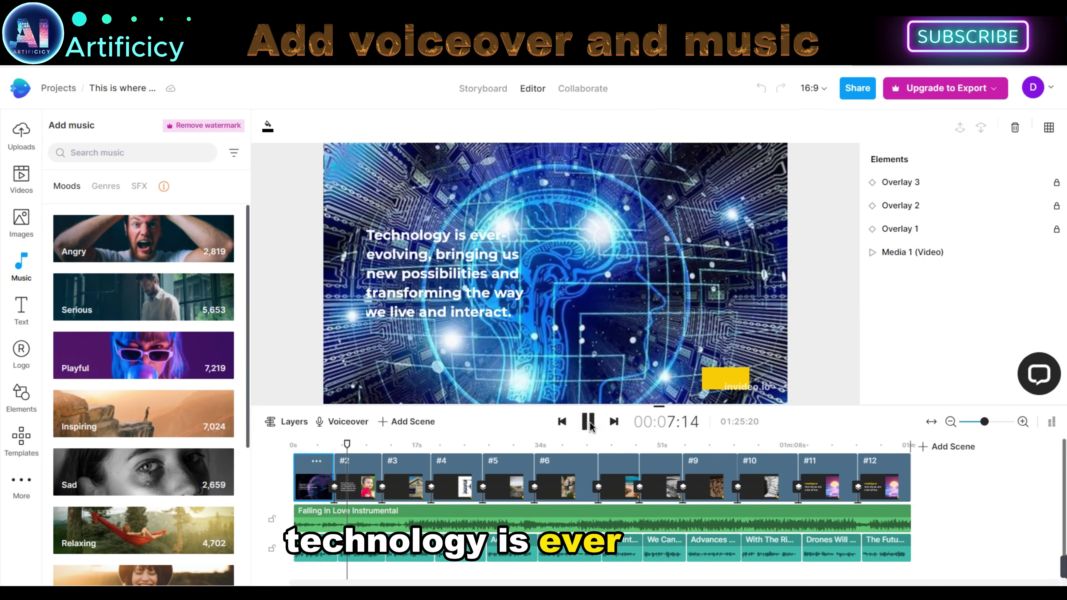
click(588, 422)
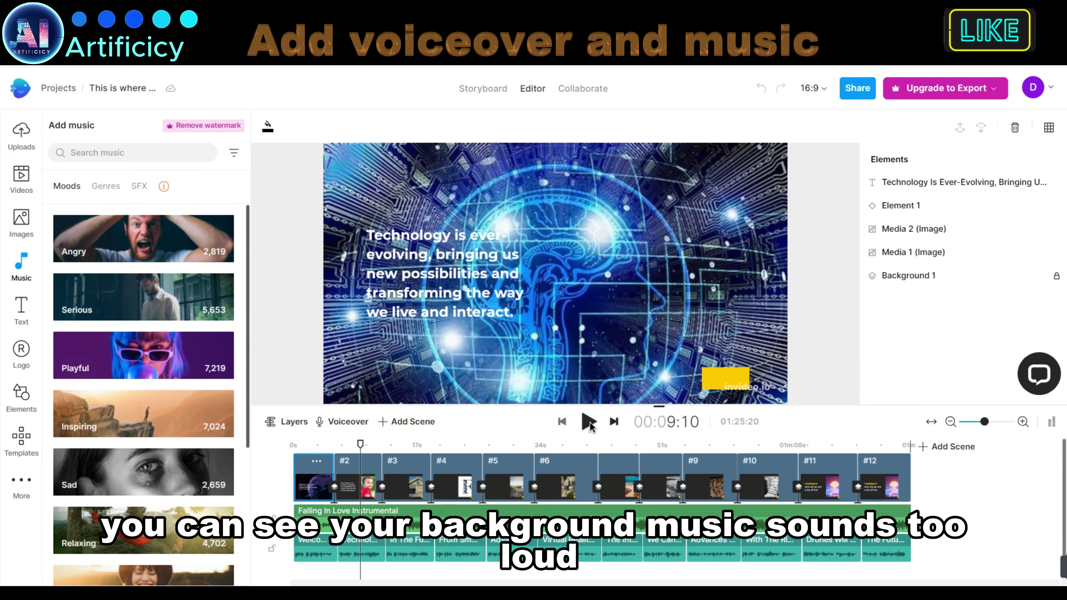
Step: Lower the Falling In Love Instrumental music volume to -9.6 dB and replay from the start to check it
click(444, 523)
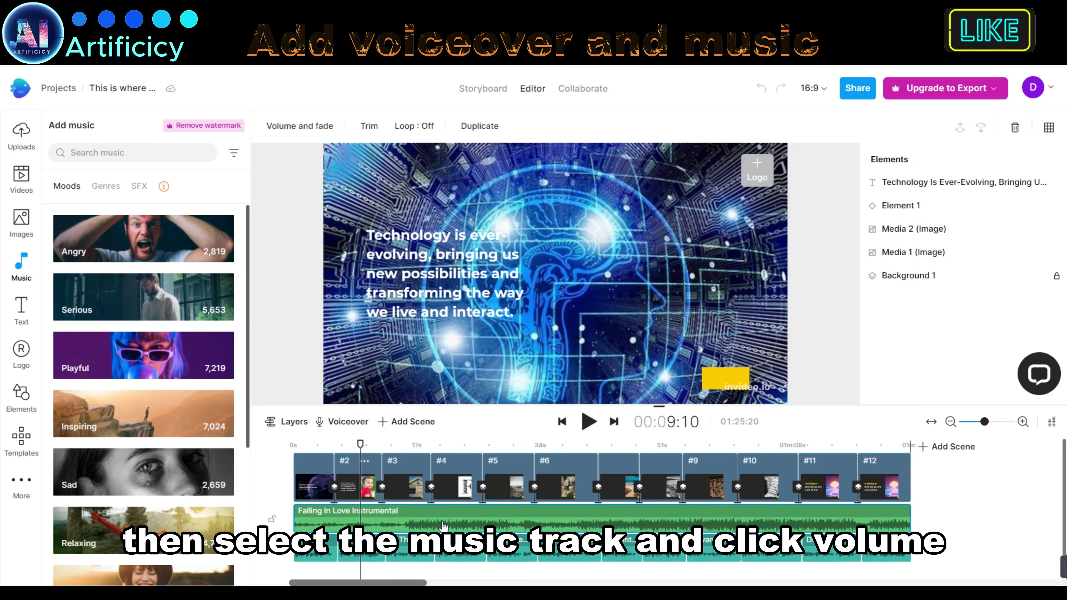
click(299, 127)
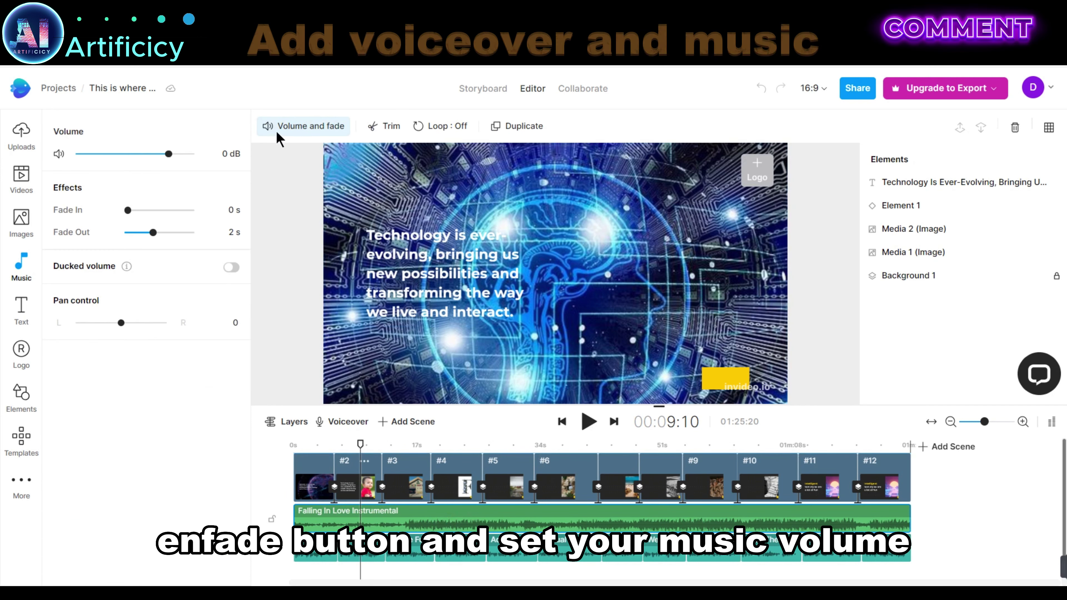
drag(168, 154, 154, 155)
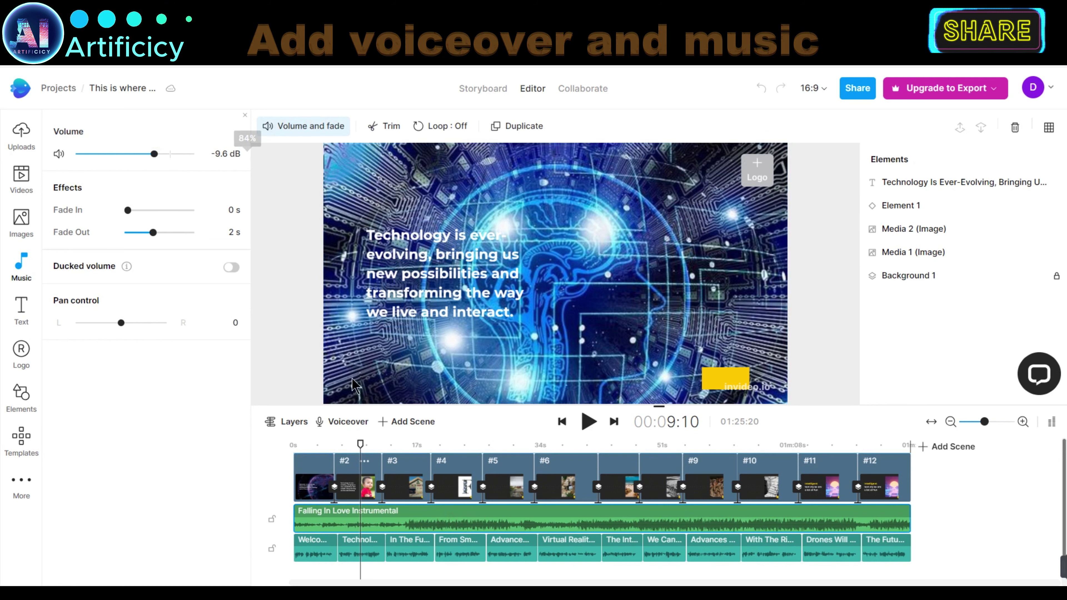
click(301, 448)
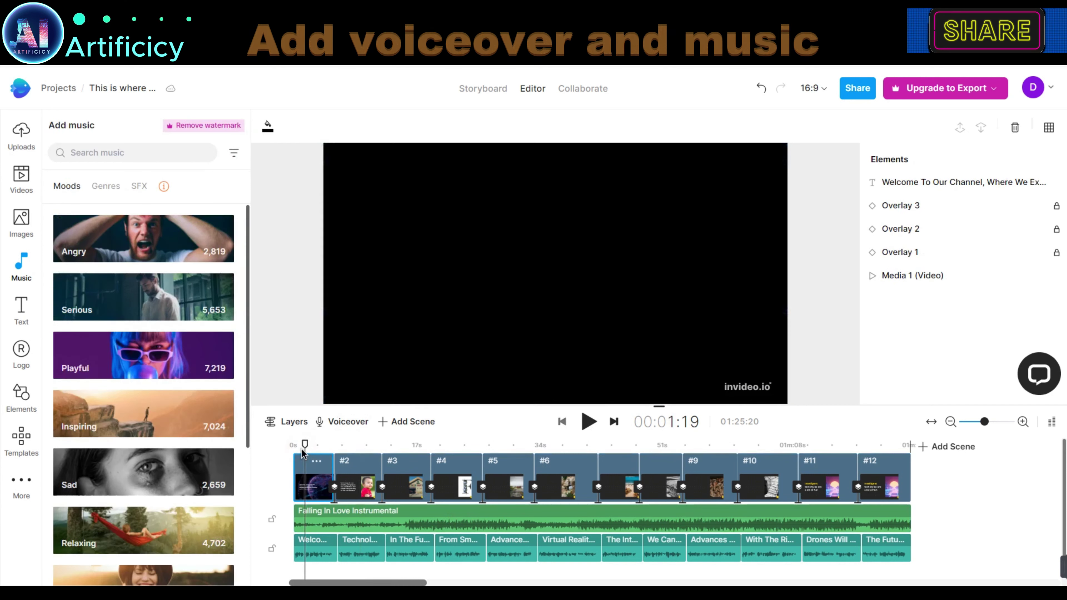
click(589, 422)
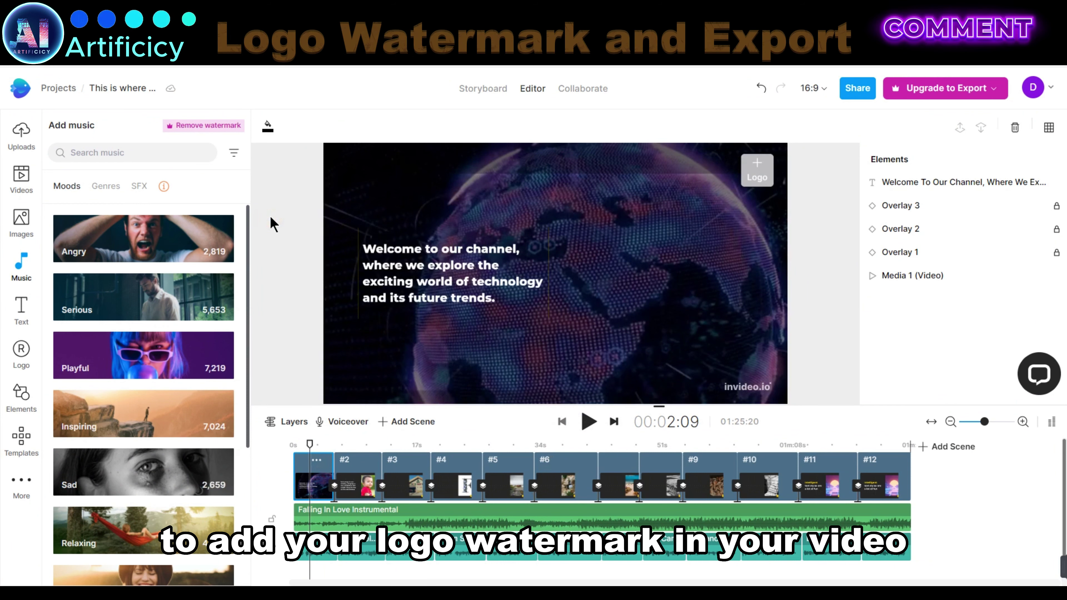
Step: Place the Artificicy AI logo as a top-right watermark on the first scene and preview it
click(21, 352)
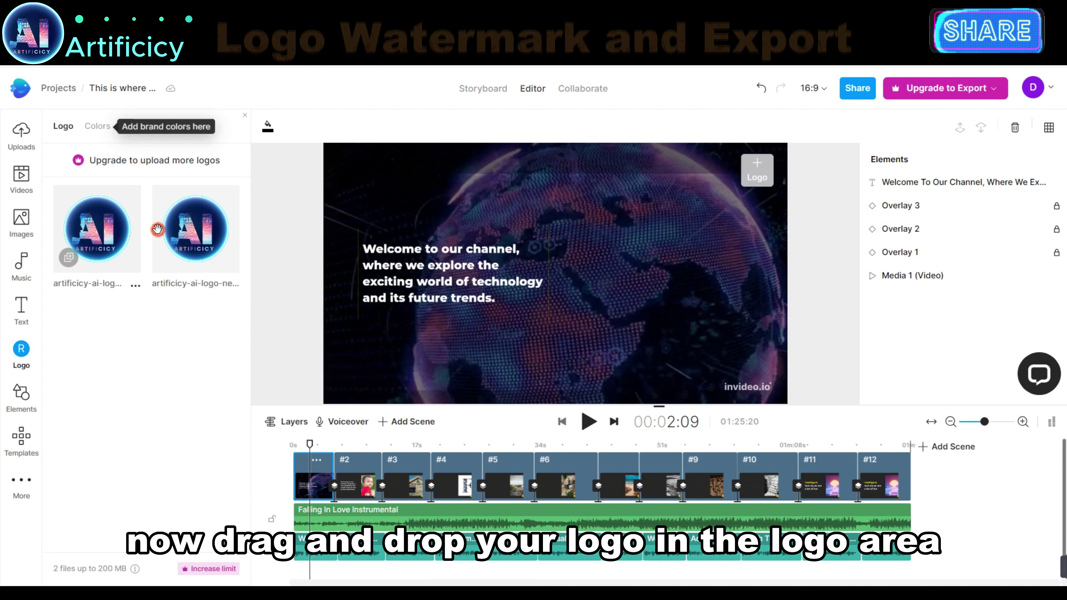
drag(631, 204, 762, 168)
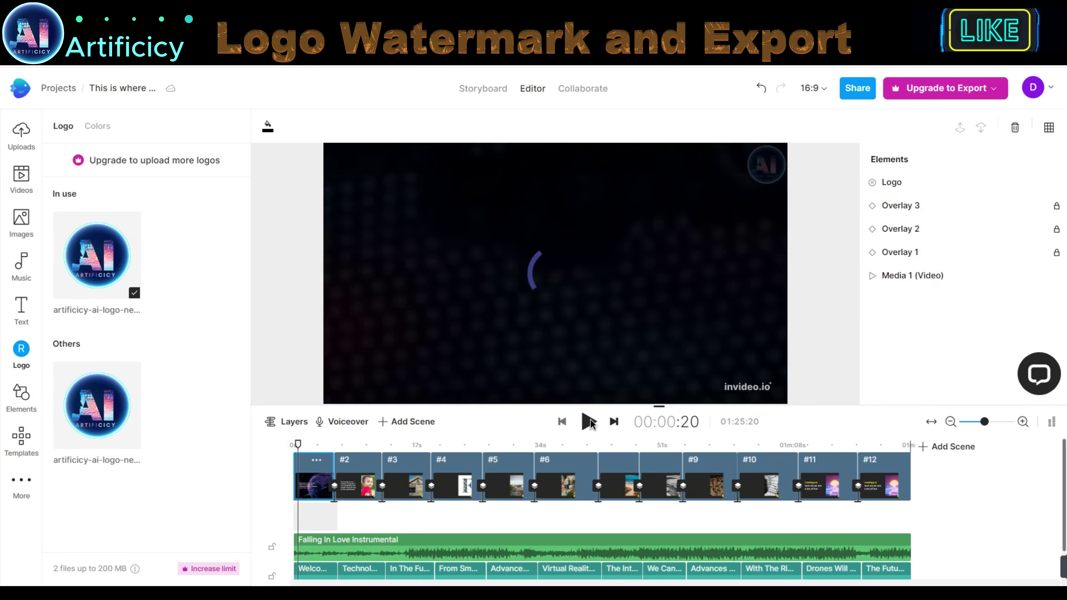
click(589, 421)
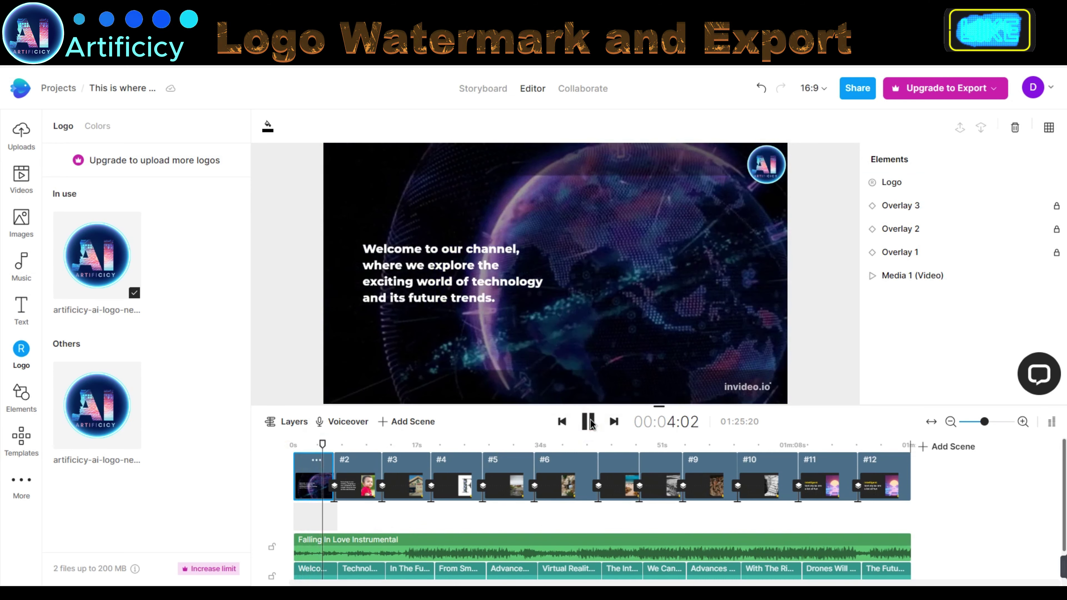
click(590, 422)
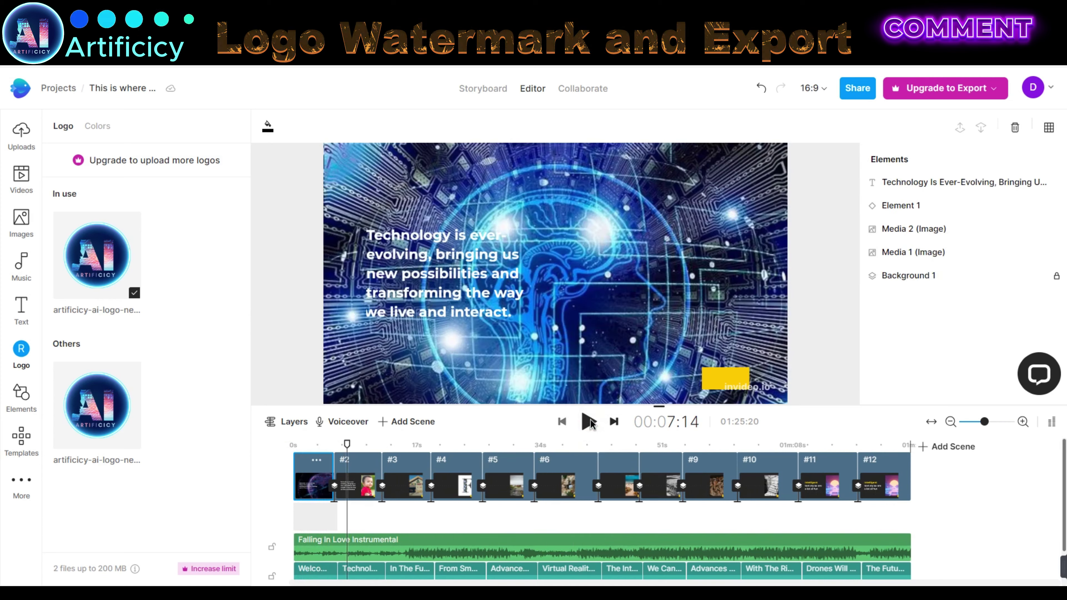